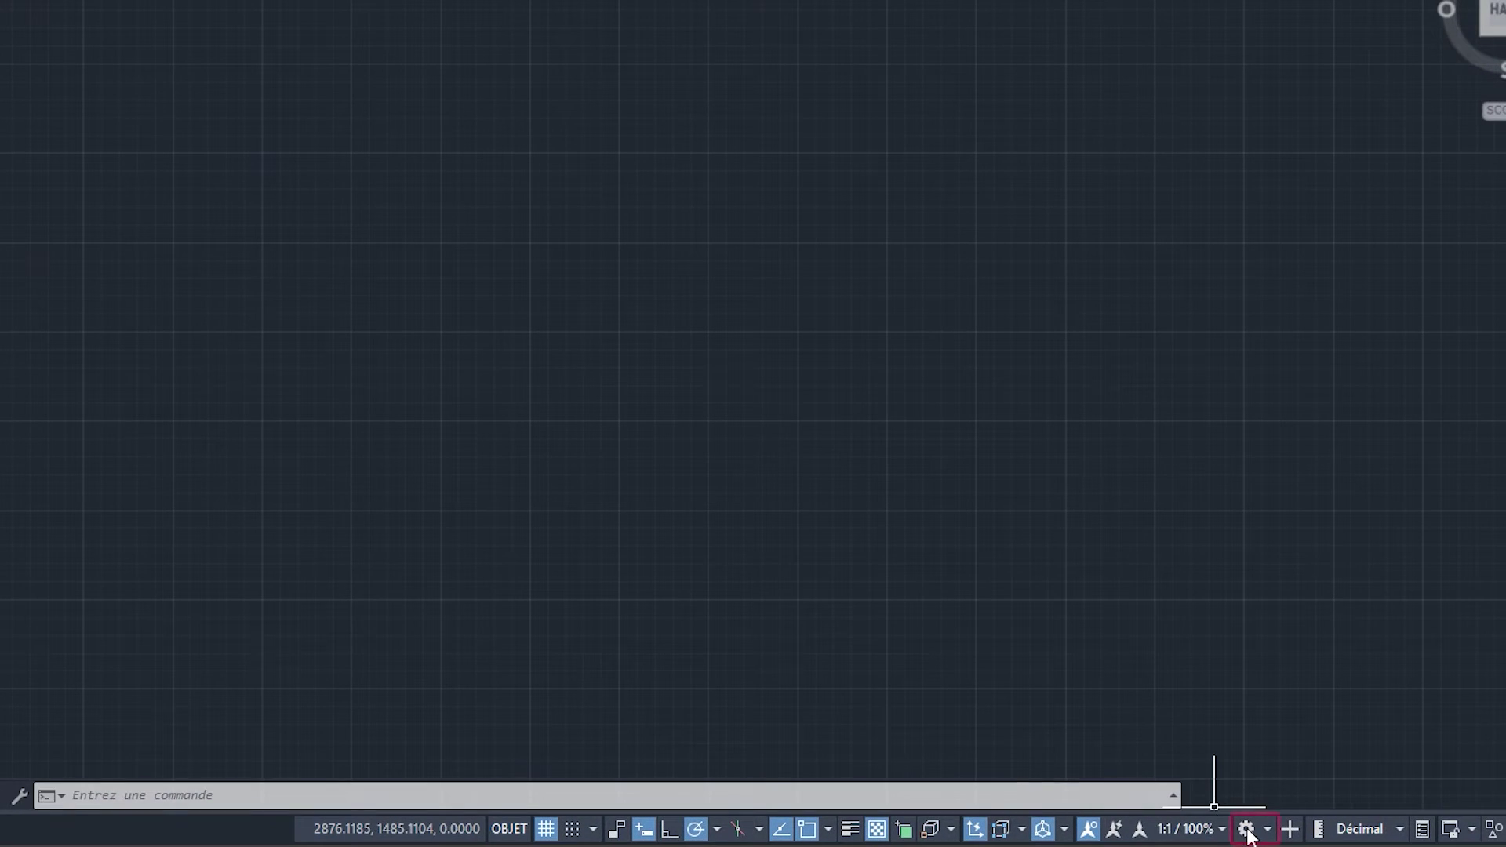
Step: Open the Personnaliser l'interface utilisateur (CUI) dialog from the status-bar workspace switcher
left_click(1248, 832)
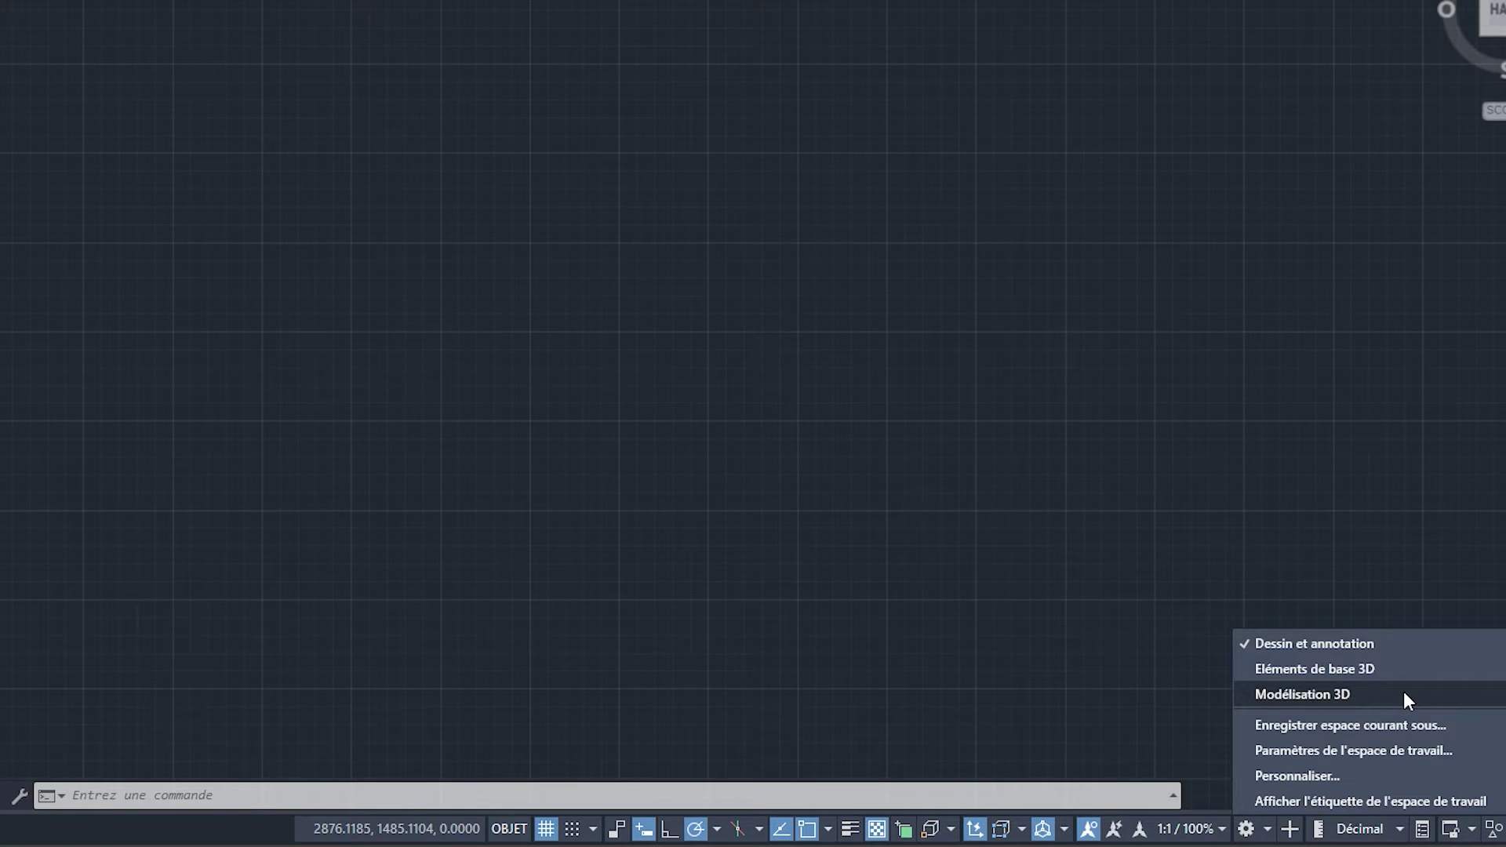
left_click(1394, 776)
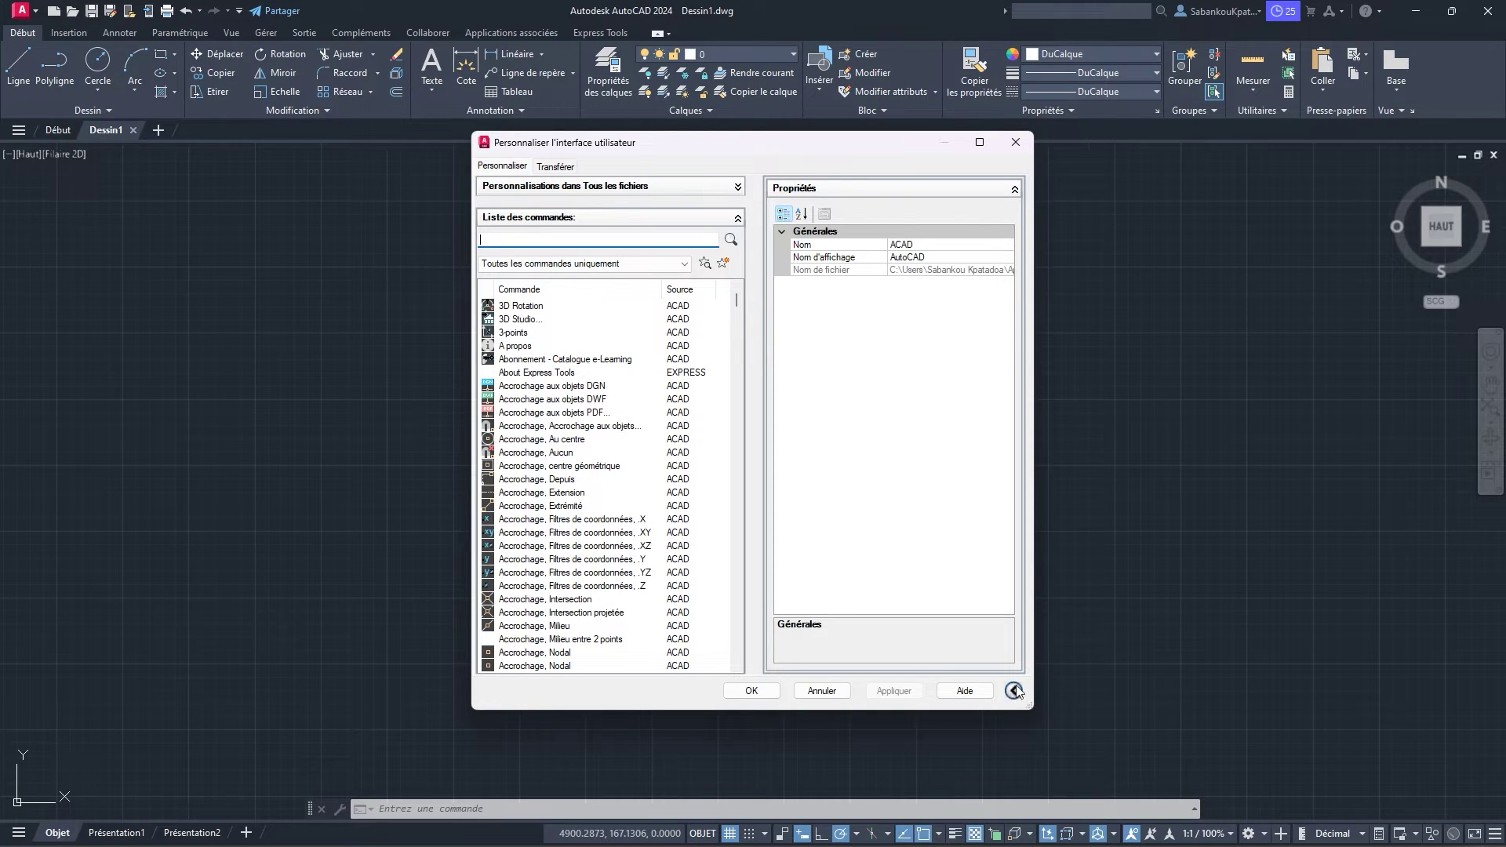
Step: Collapse and restore the CUI properties panel, then show the Transférer view
left_click(1016, 691)
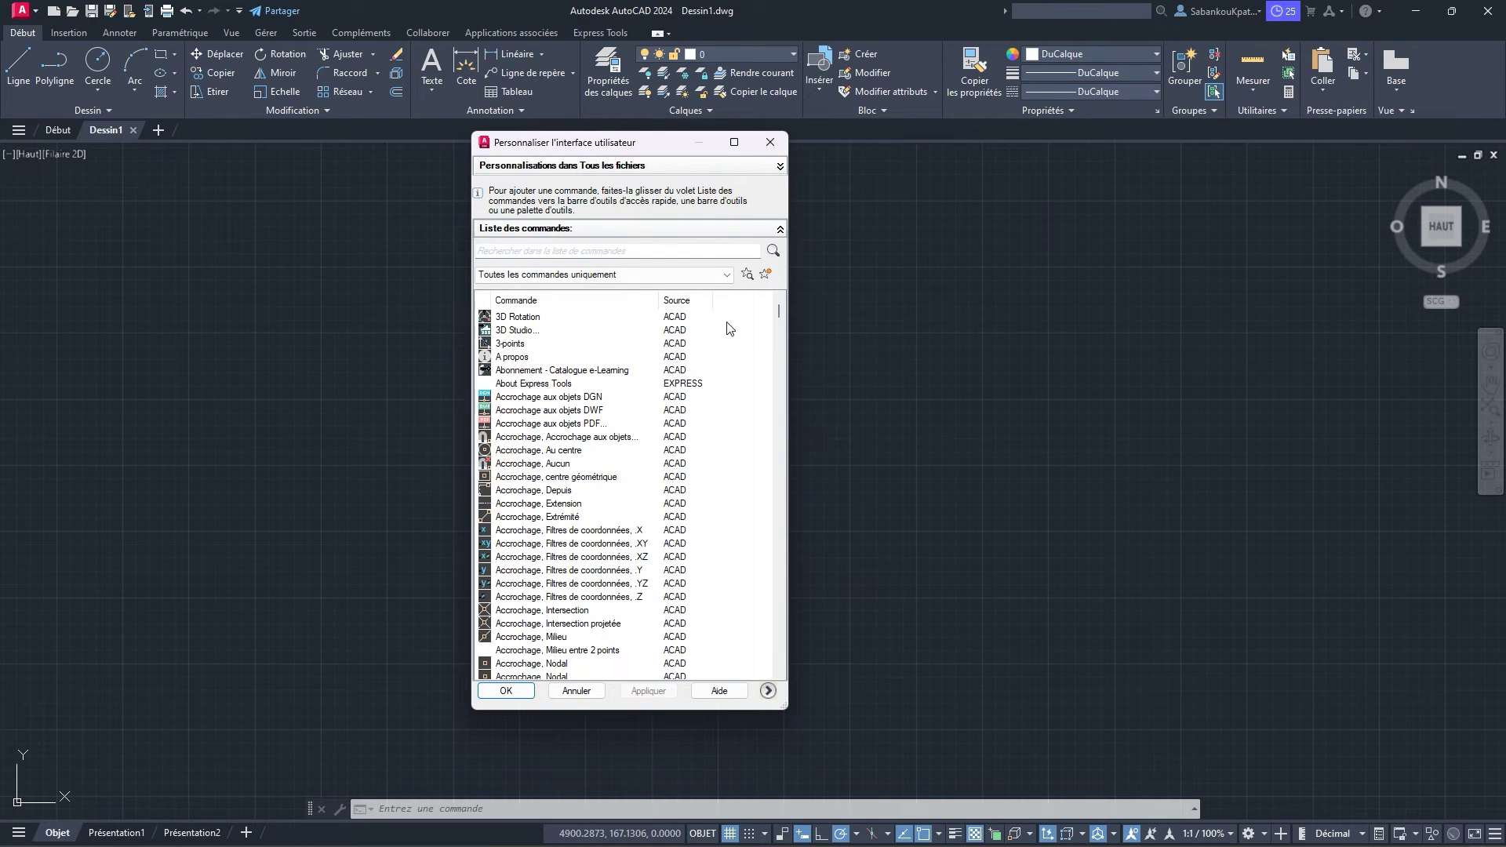
left_click(770, 691)
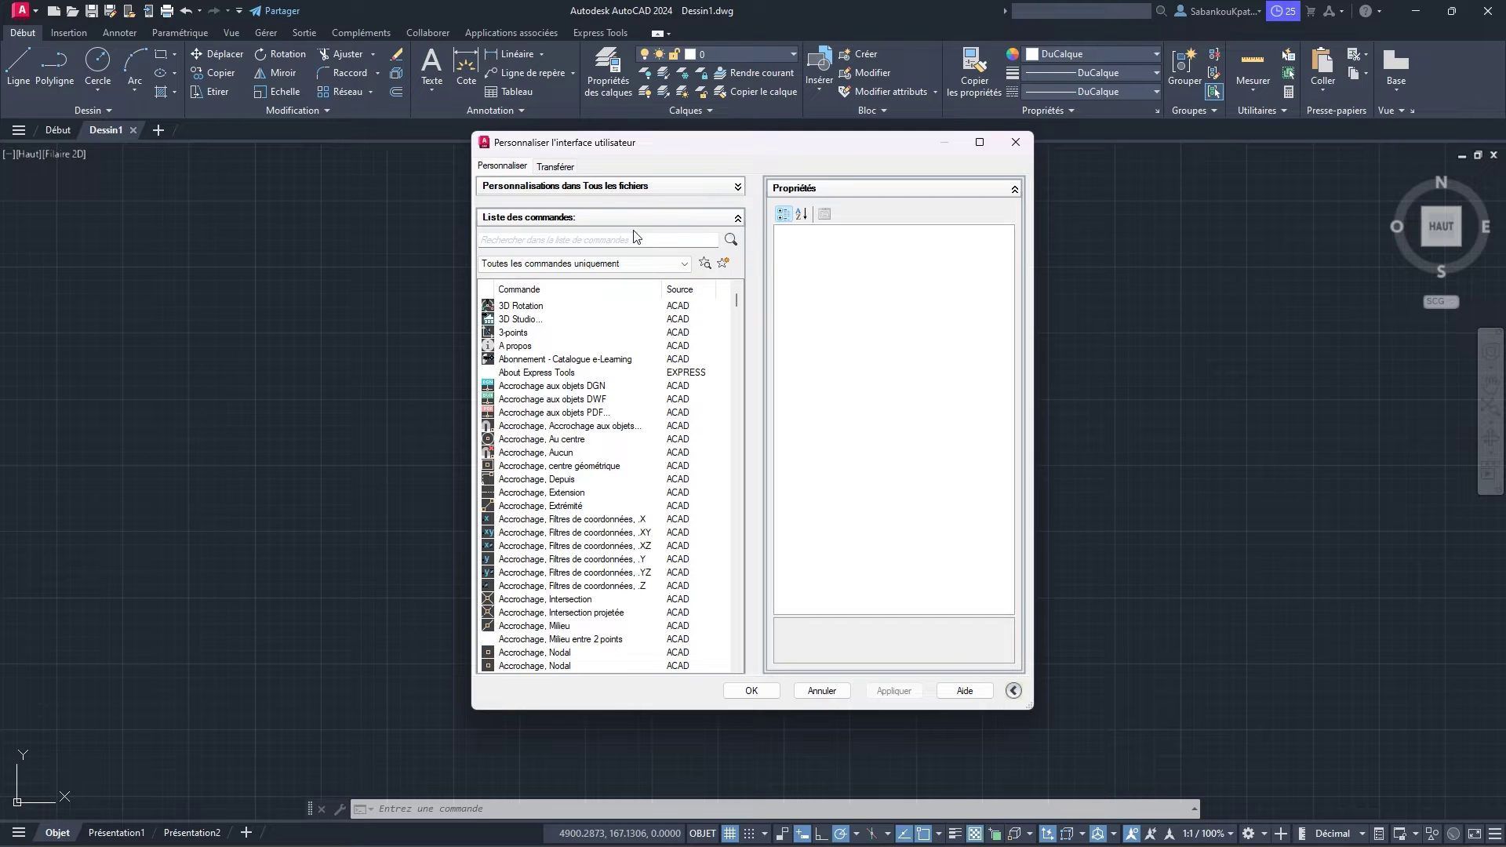
left_click(572, 166)
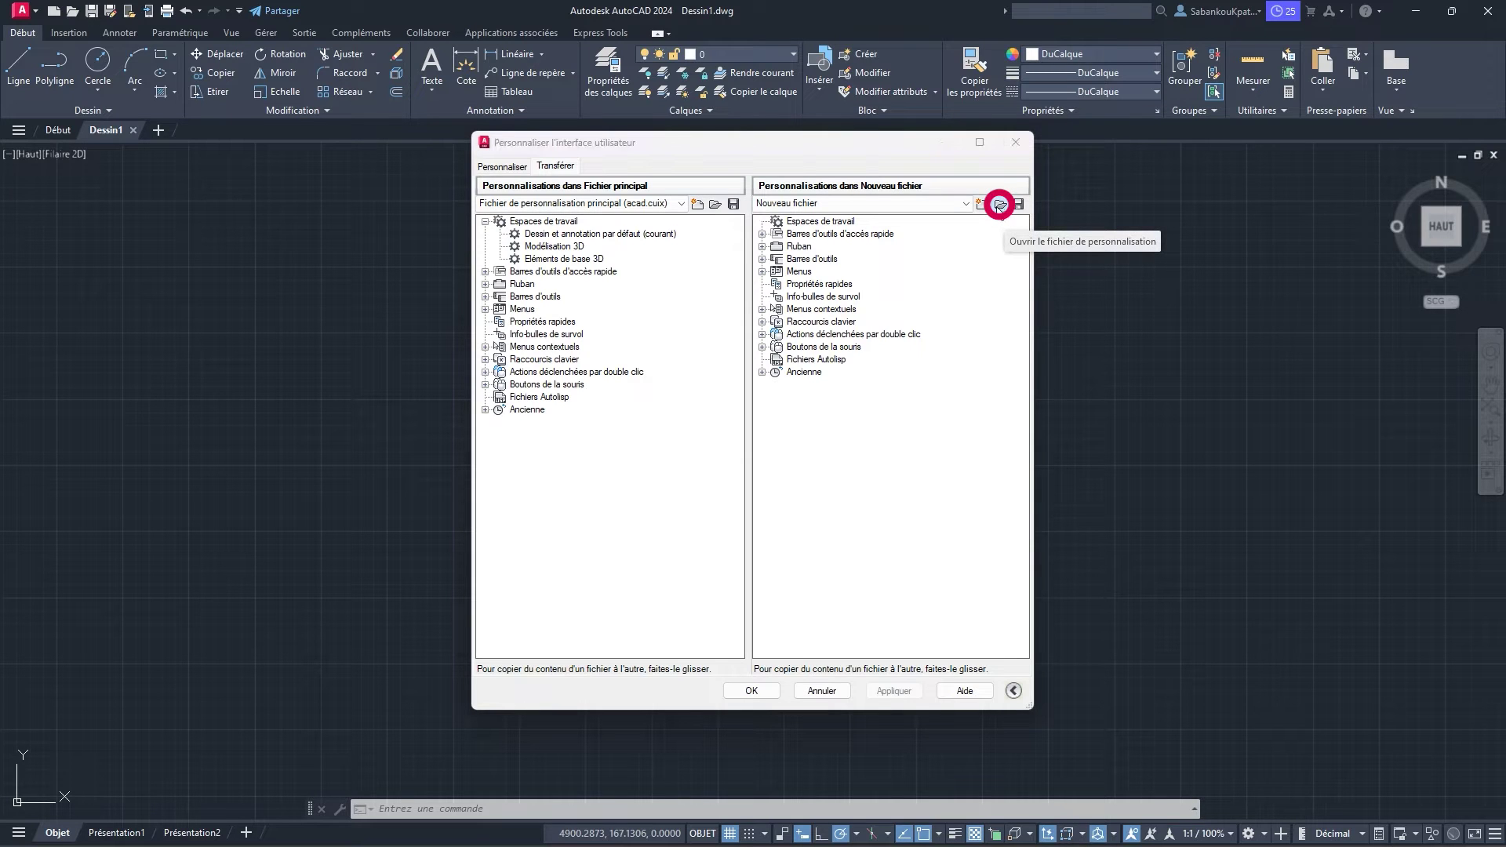
Step: Load acad.cuix from Téléchargements > Acad 2014 CUIx into the transfer pane
left_click(1001, 207)
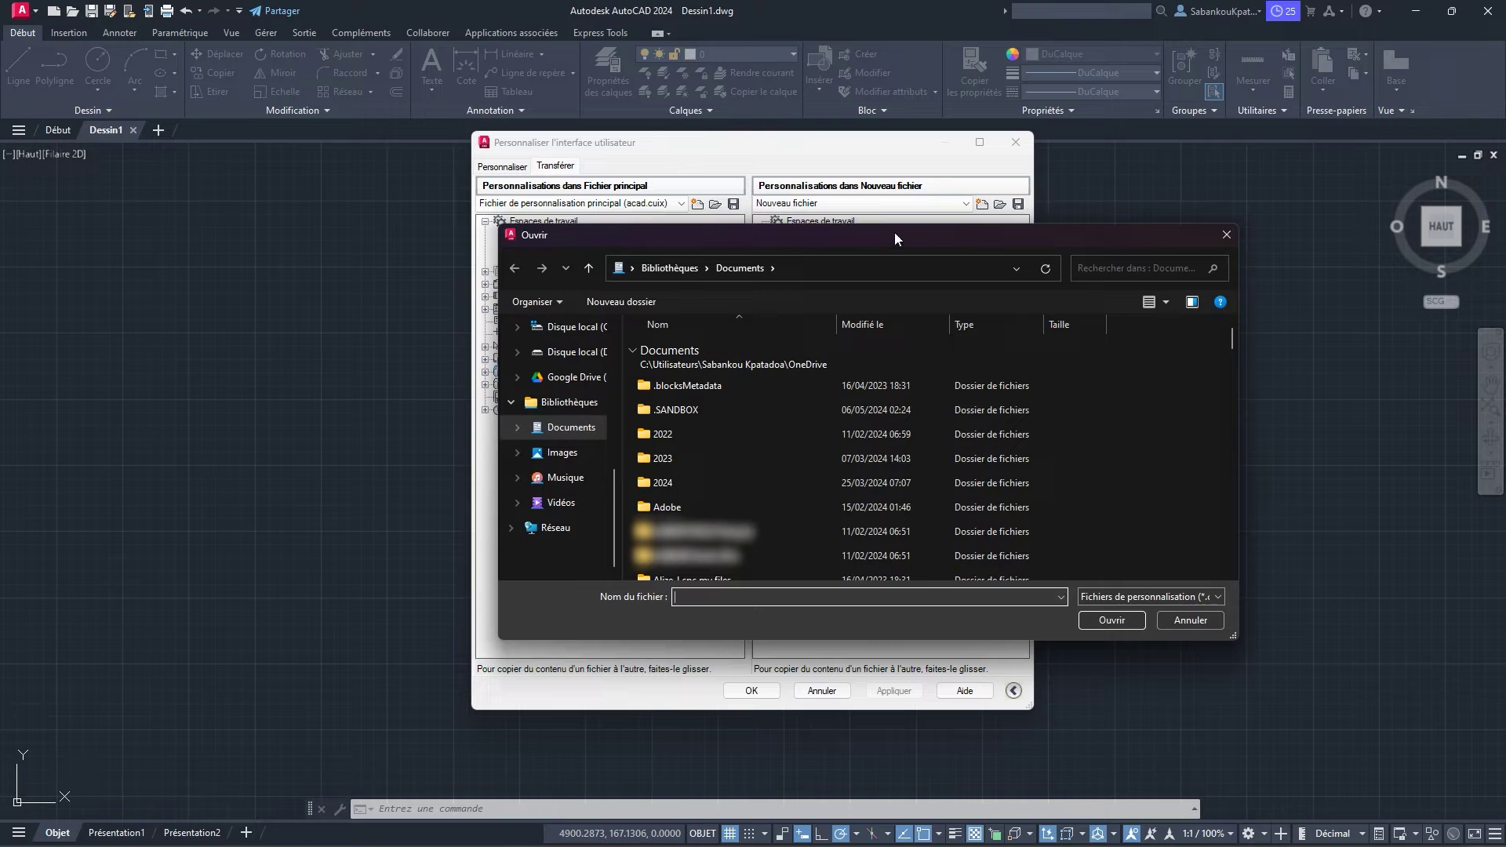
scroll(607, 421, "up", 2)
scroll(607, 420, "up", 3)
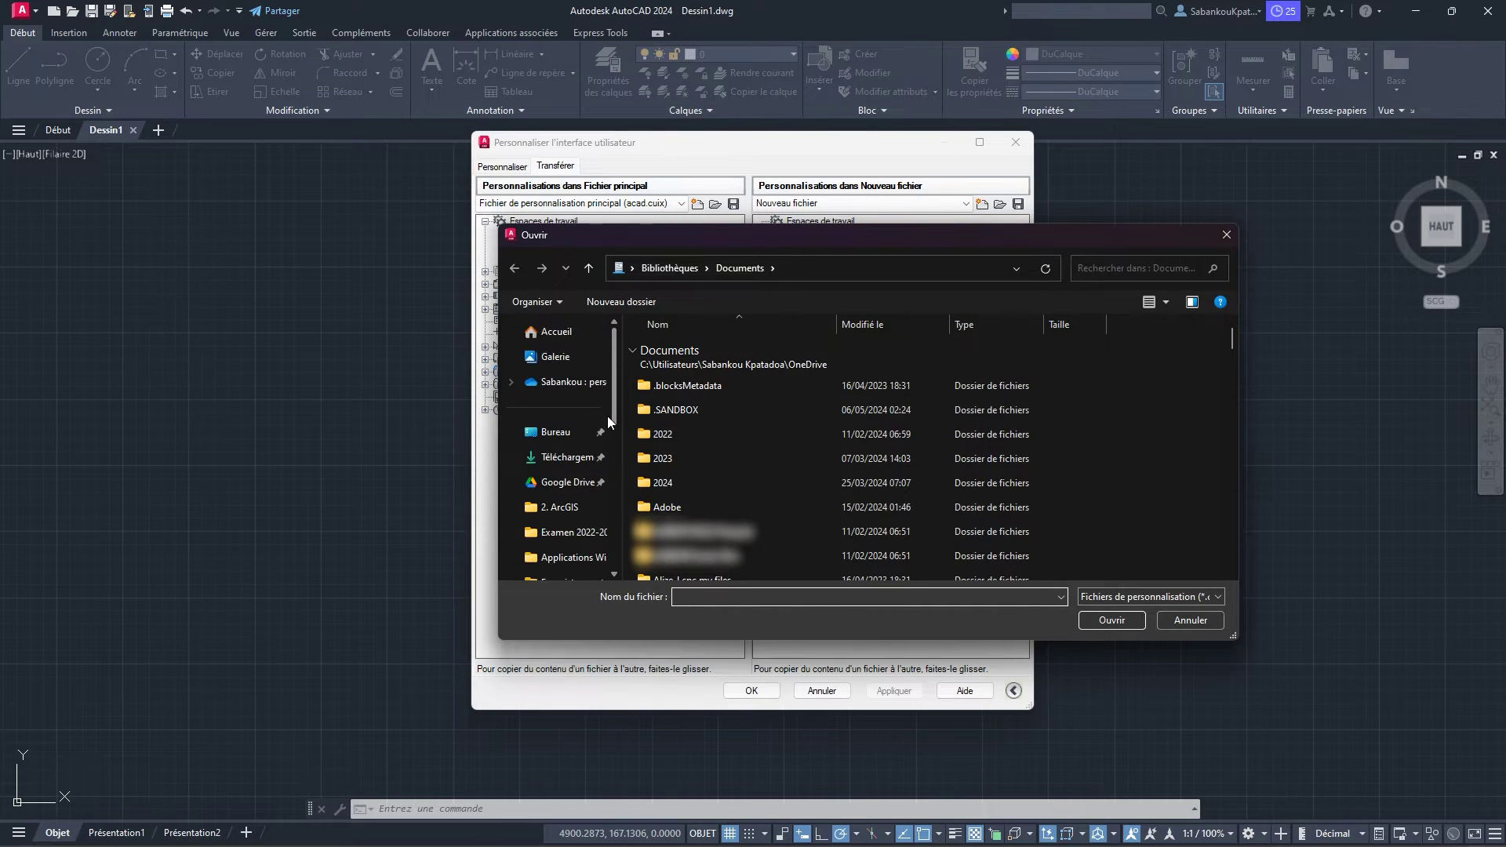
left_click(588, 461)
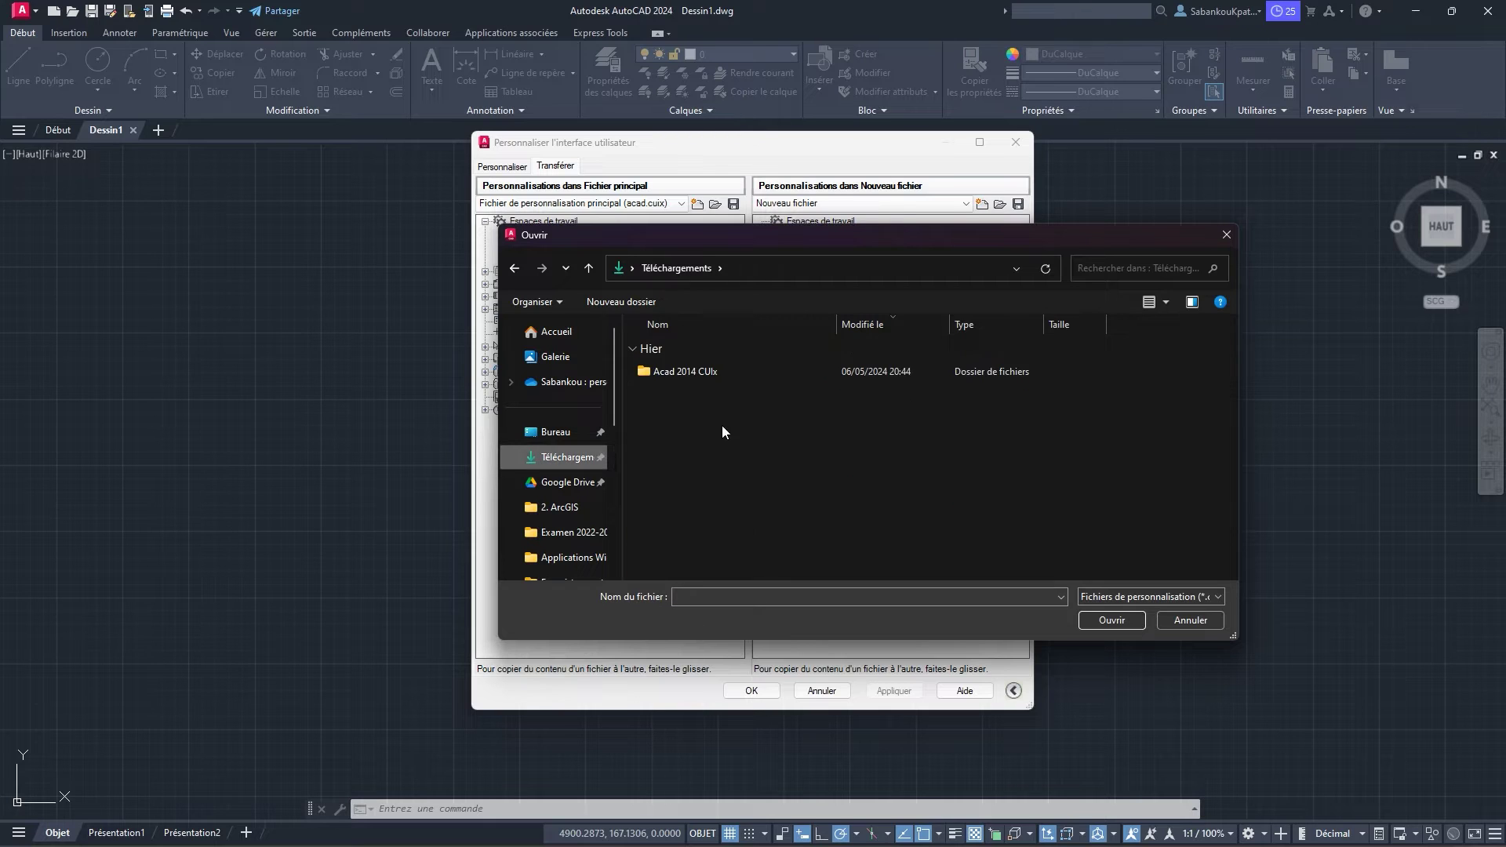
double_click(707, 371)
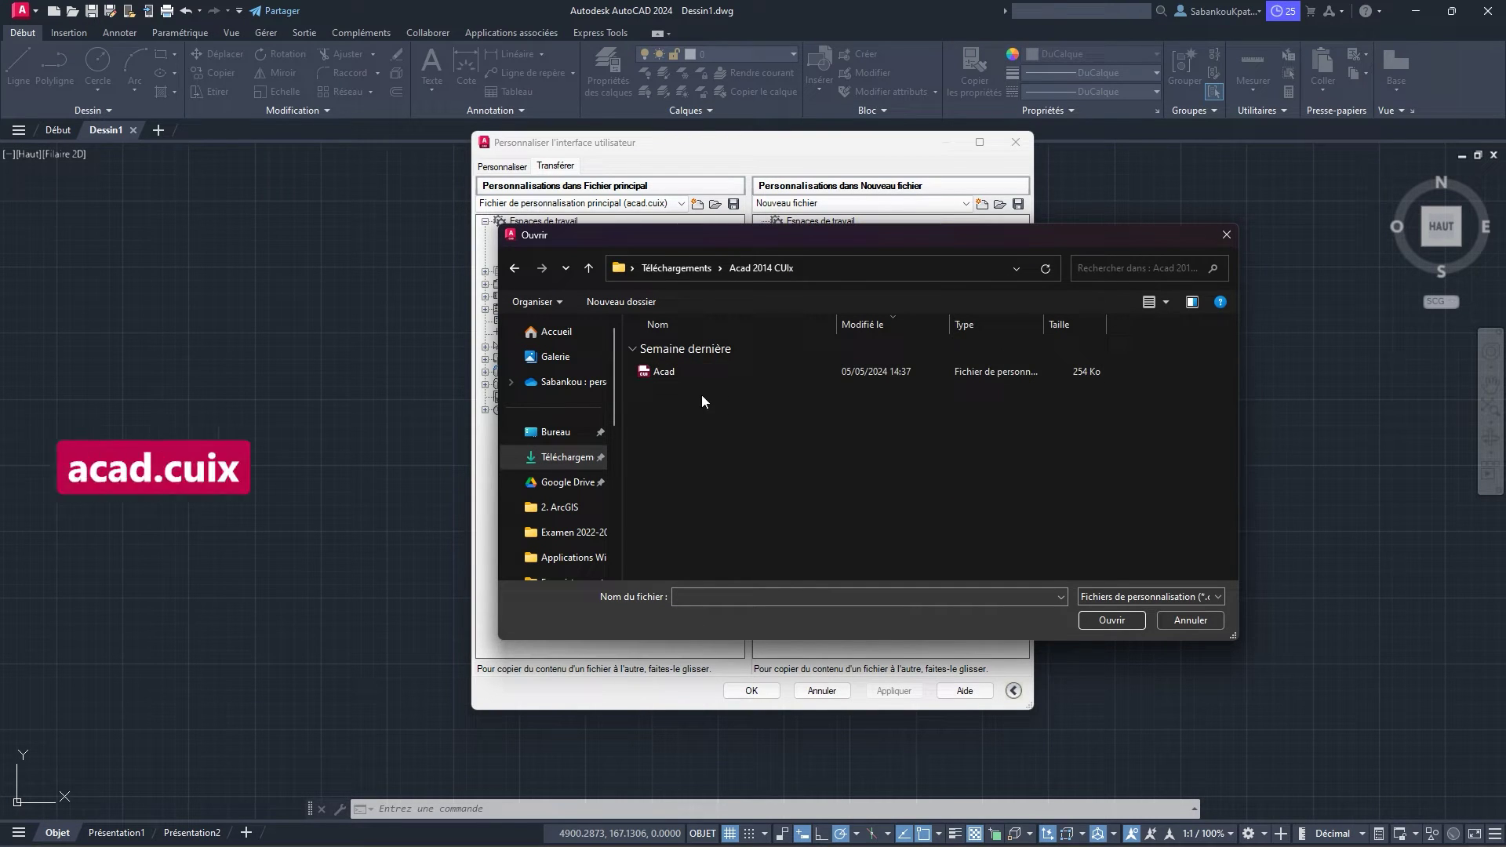
left_click(676, 370)
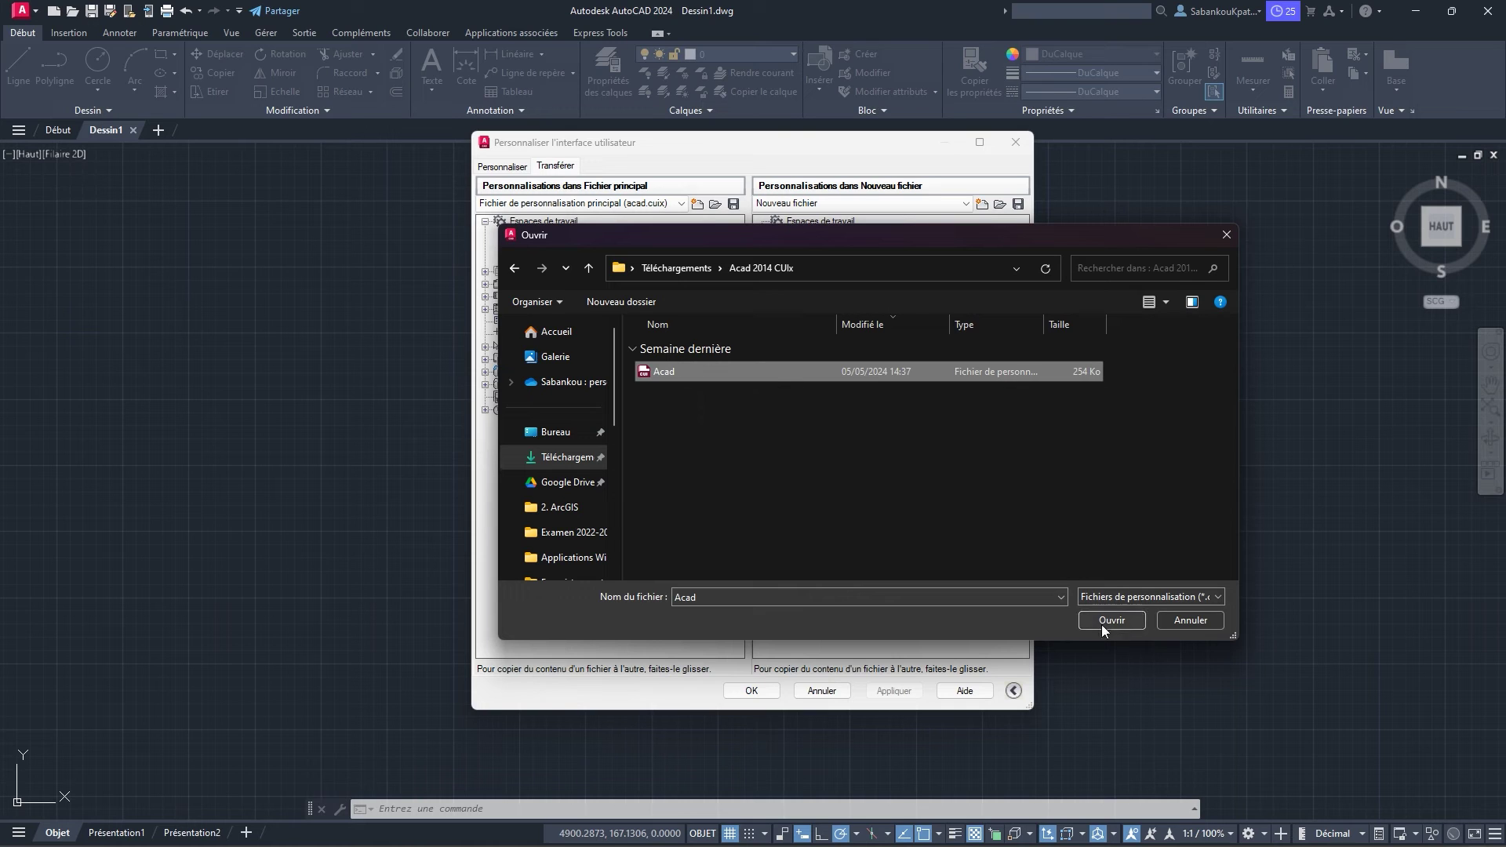
left_click(1121, 620)
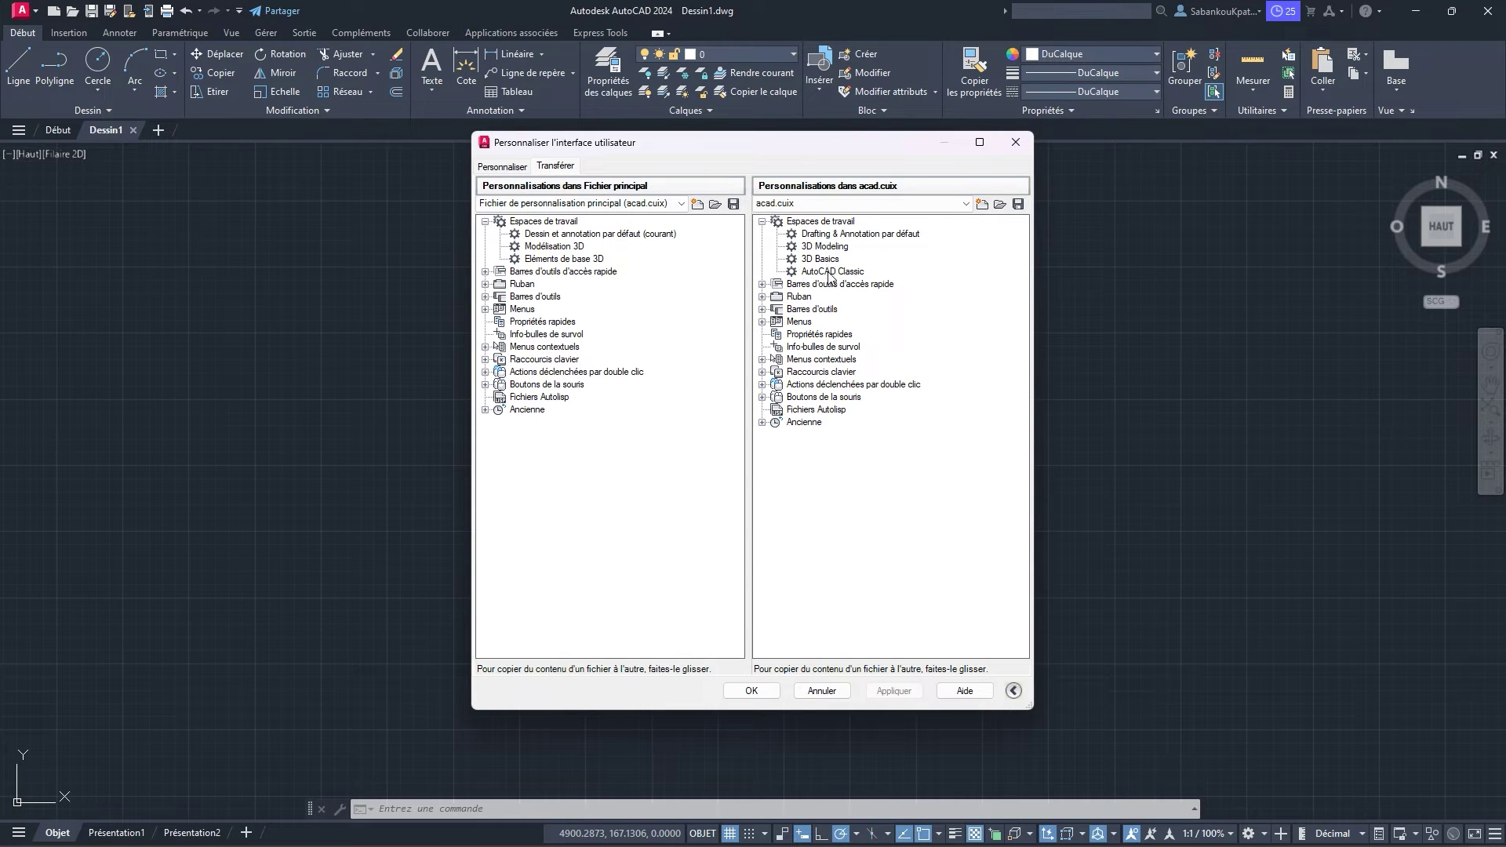
Step: Copy the AutoCAD Classic workspace from acad.cuix and paste it into the main file's Espaces de travail
left_click(829, 275)
right_click(830, 278)
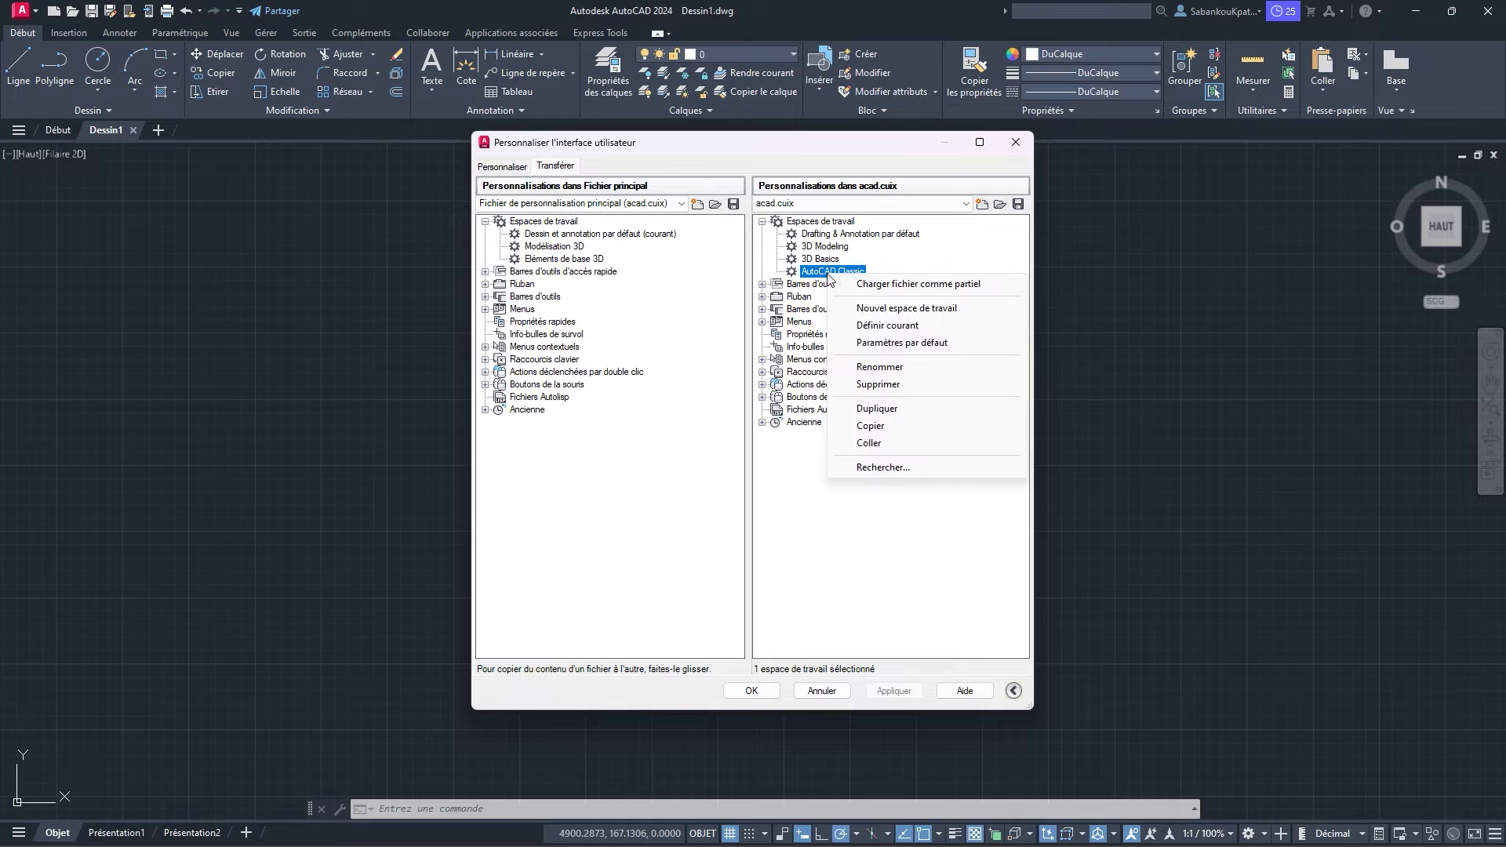
left_click(903, 428)
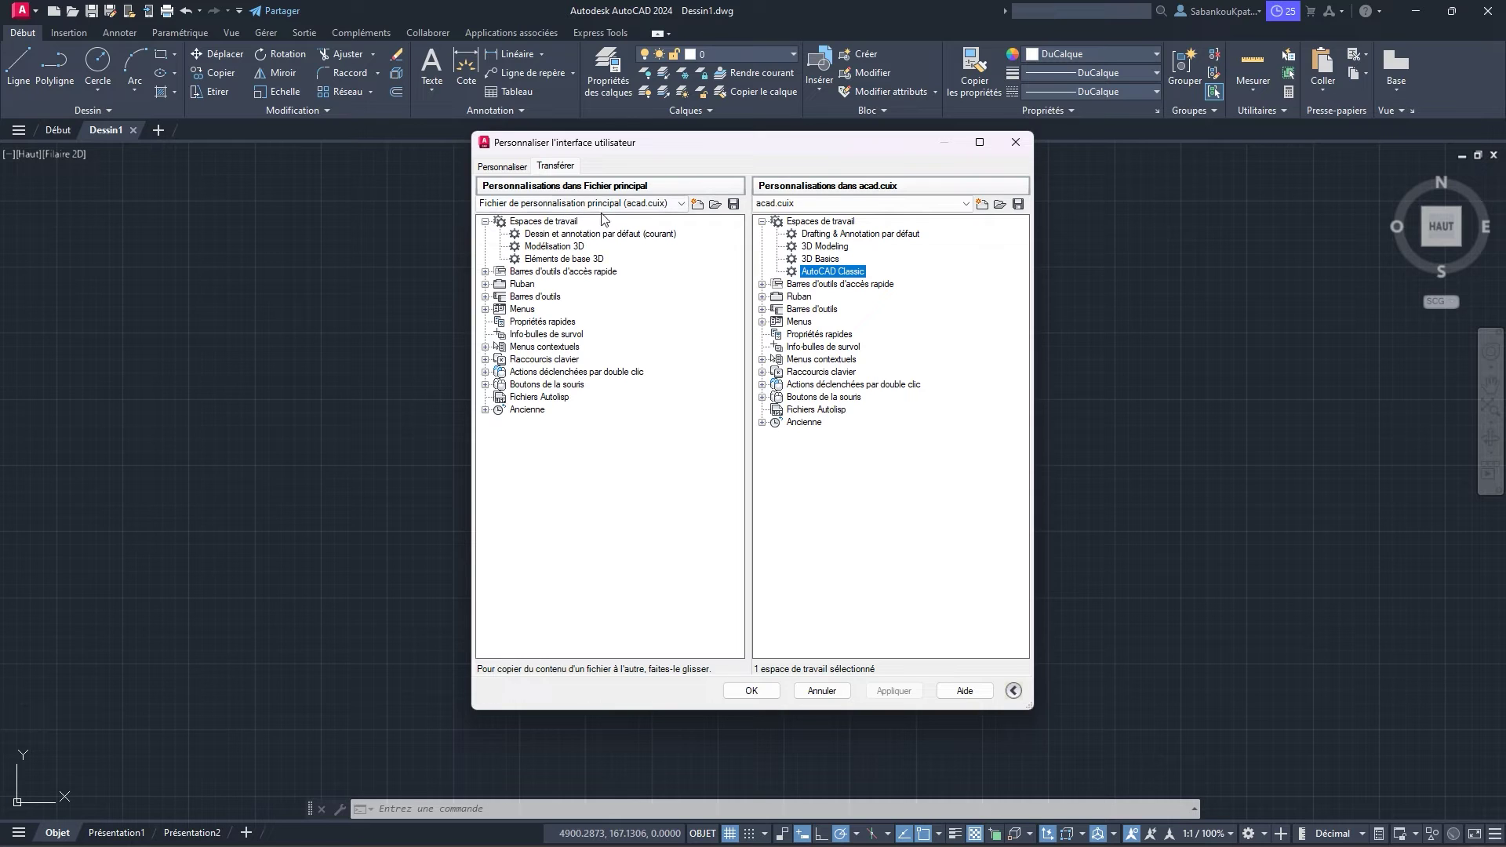
right_click(547, 226)
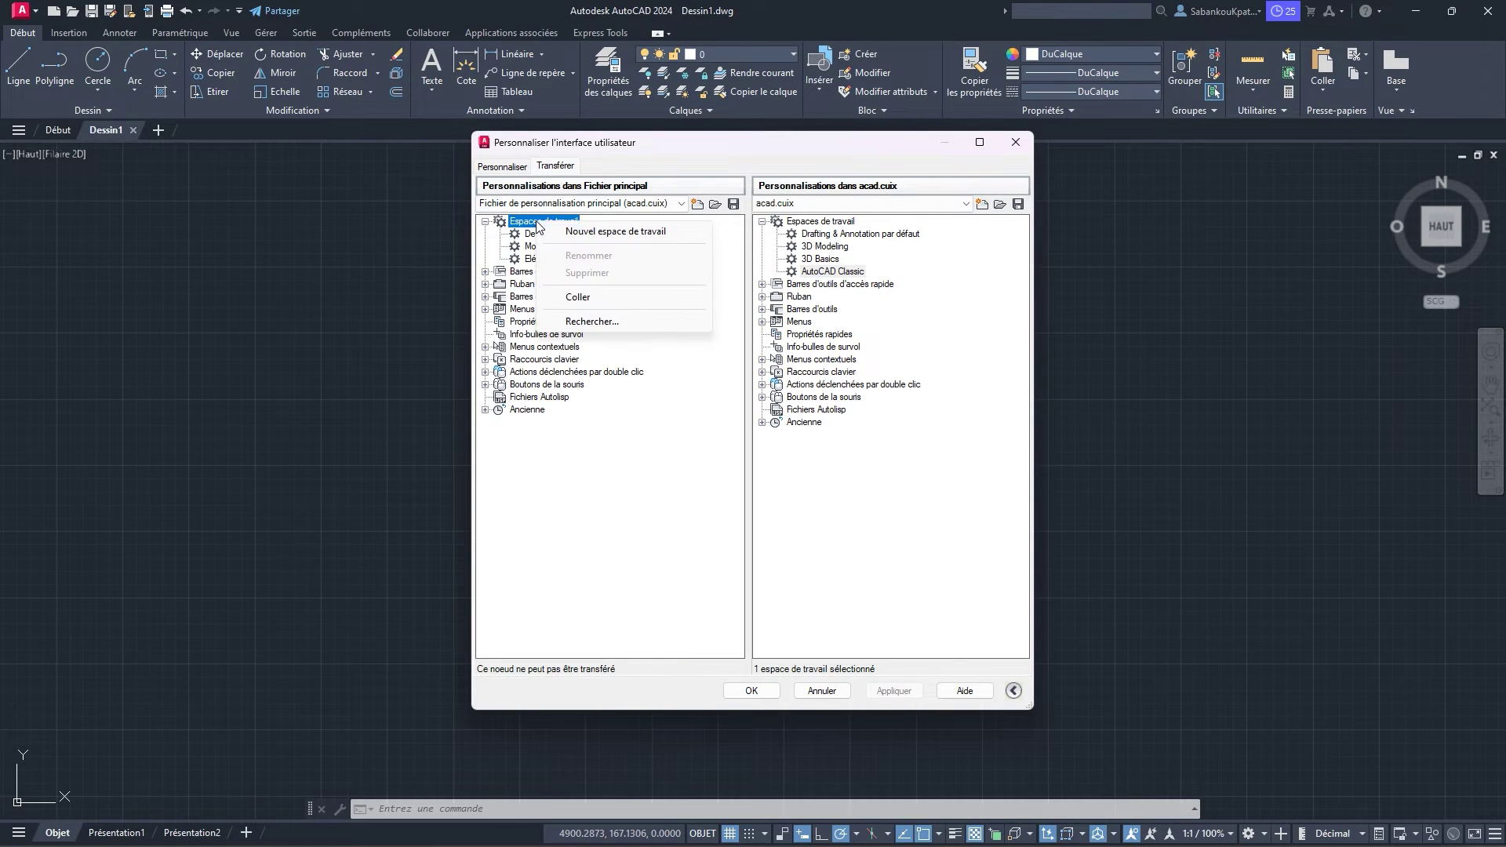
left_click(600, 303)
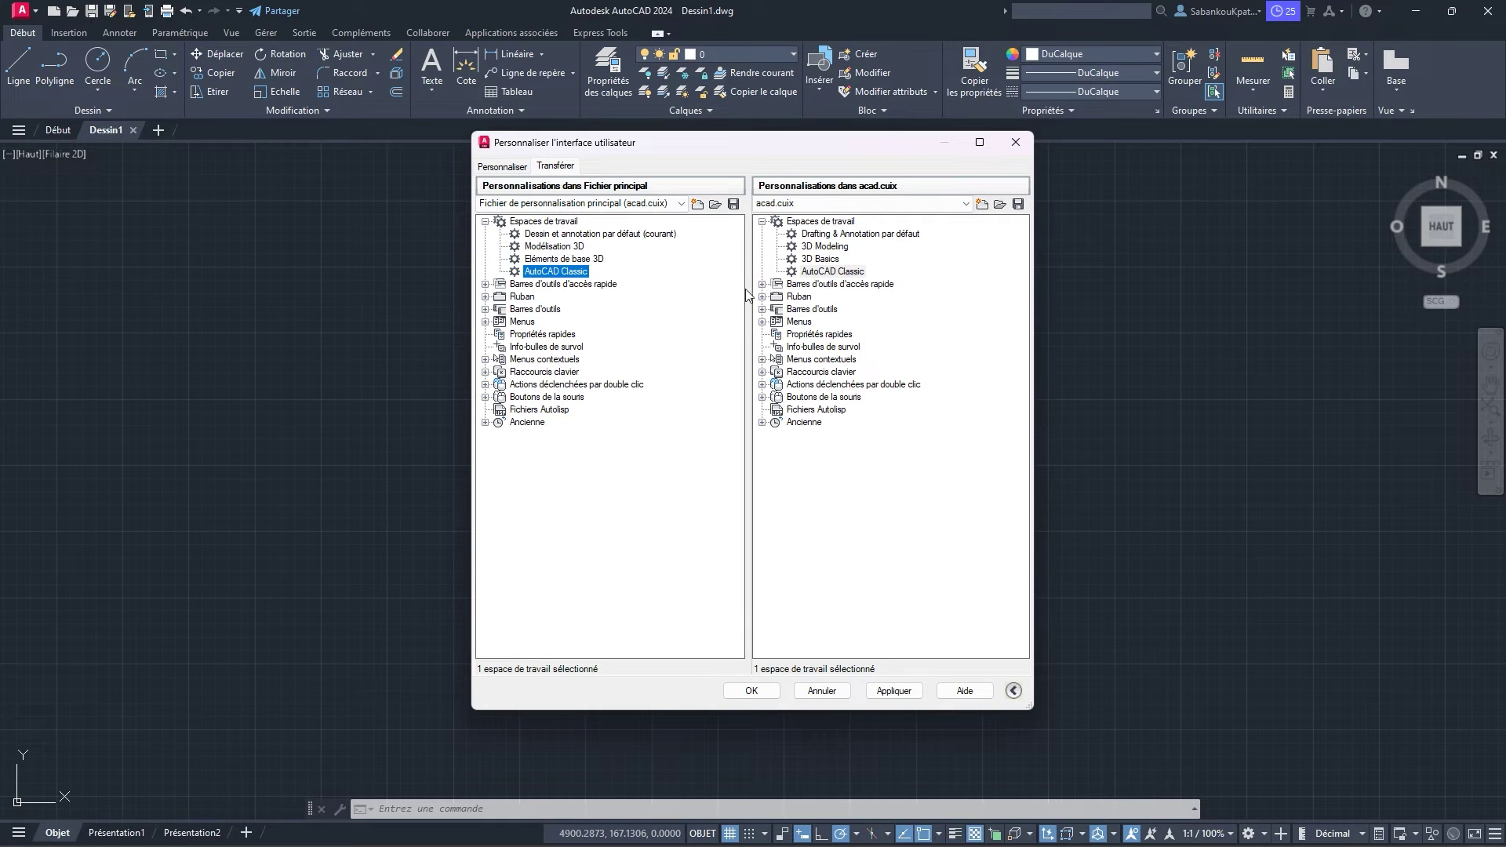
Step: Drag AutoCAD Classic into the main workspaces, then apply the changes and close with OK
left_click(848, 277)
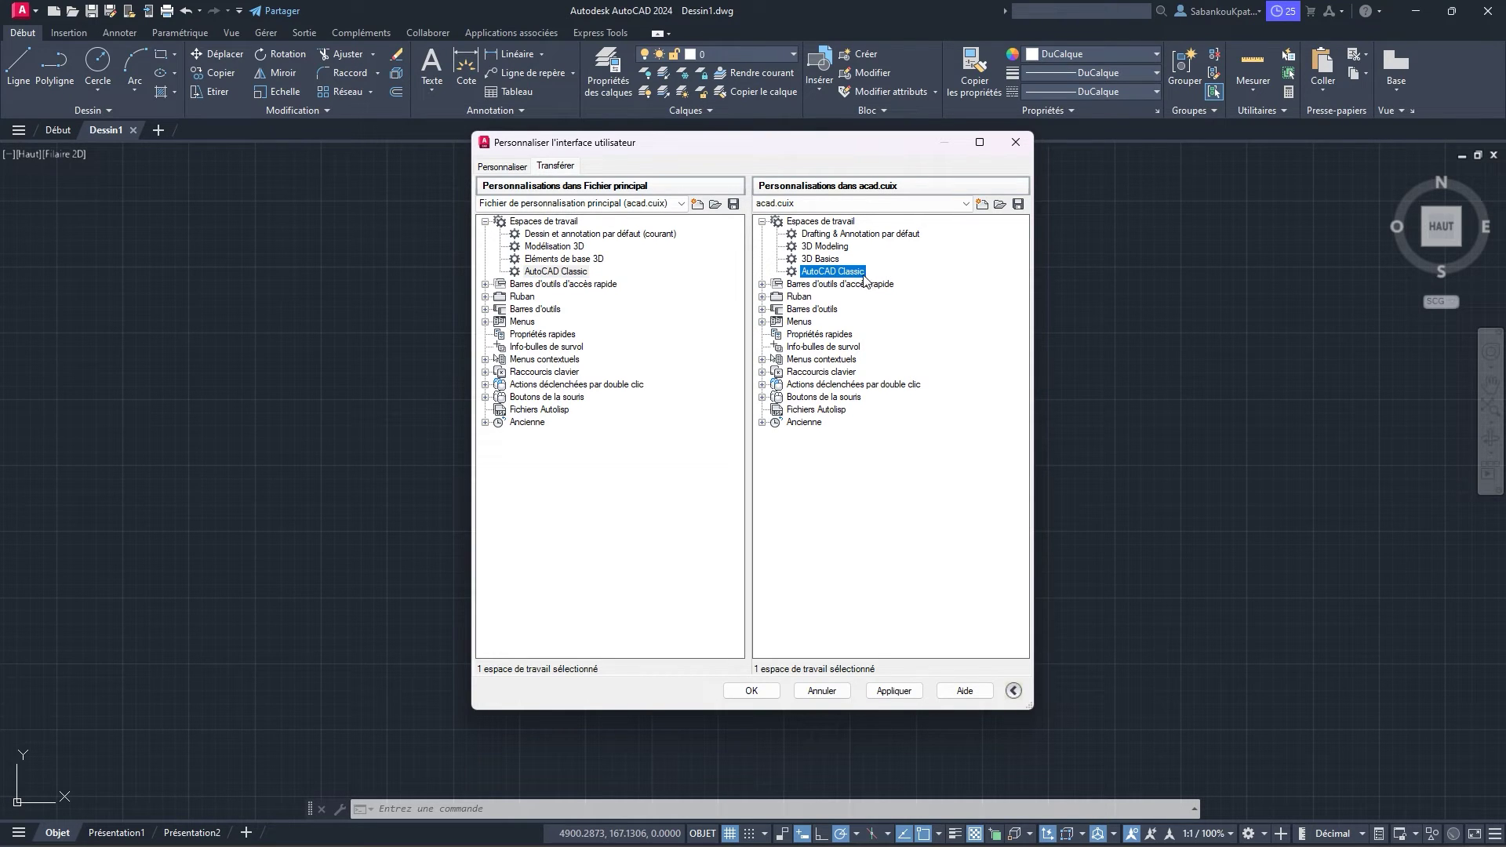
mouse_move(865, 279)
left_mouse_down()
mouse_move(601, 259)
mouse_move(621, 263)
left_mouse_up()
mouse_move(620, 262)
left_mouse_down()
mouse_move(925, 291)
mouse_move(975, 480)
left_mouse_up()
left_click(897, 690)
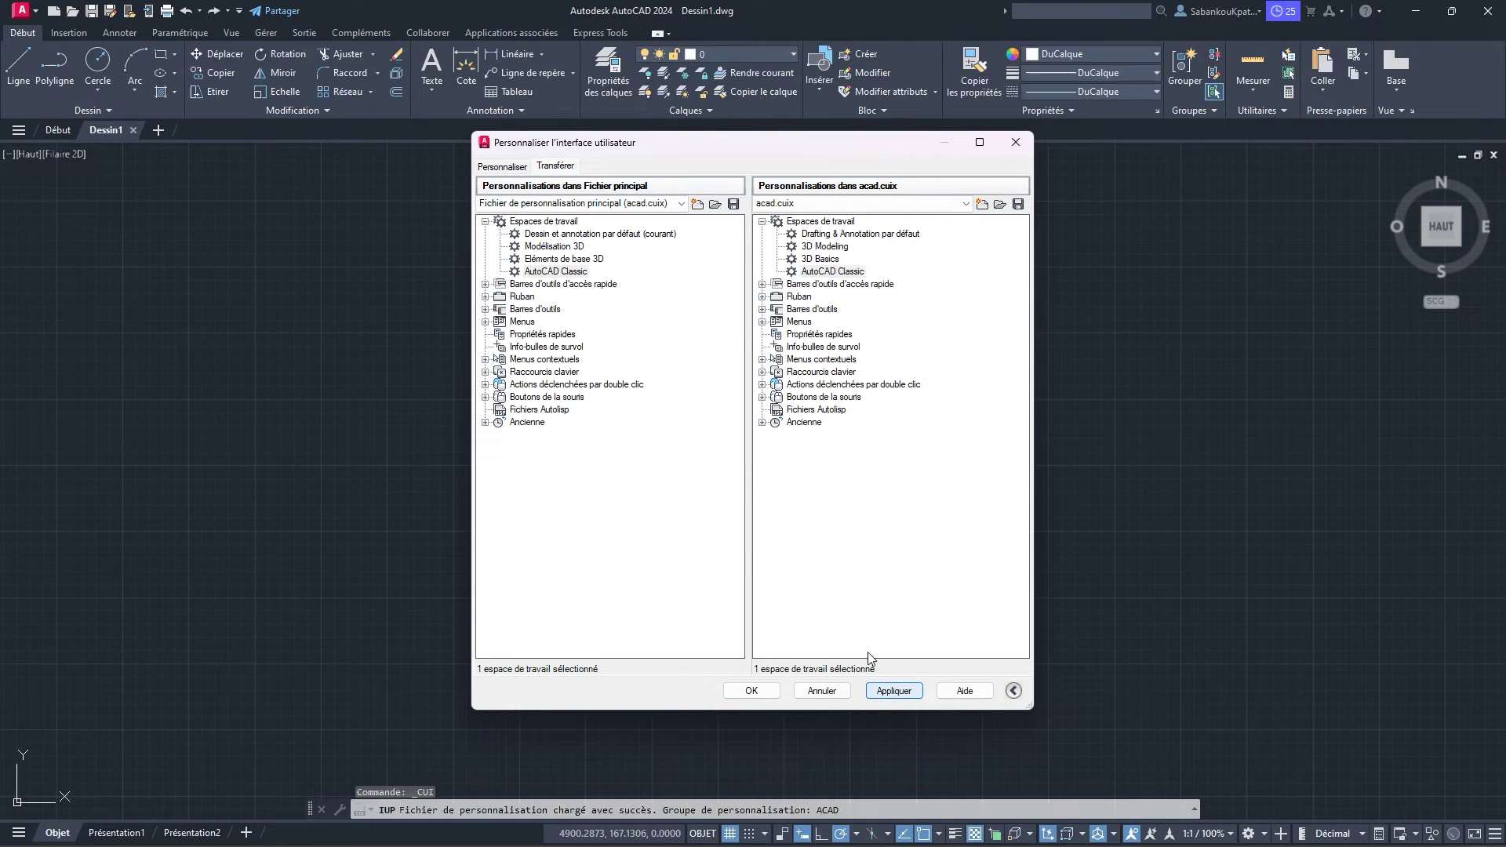
left_click(752, 691)
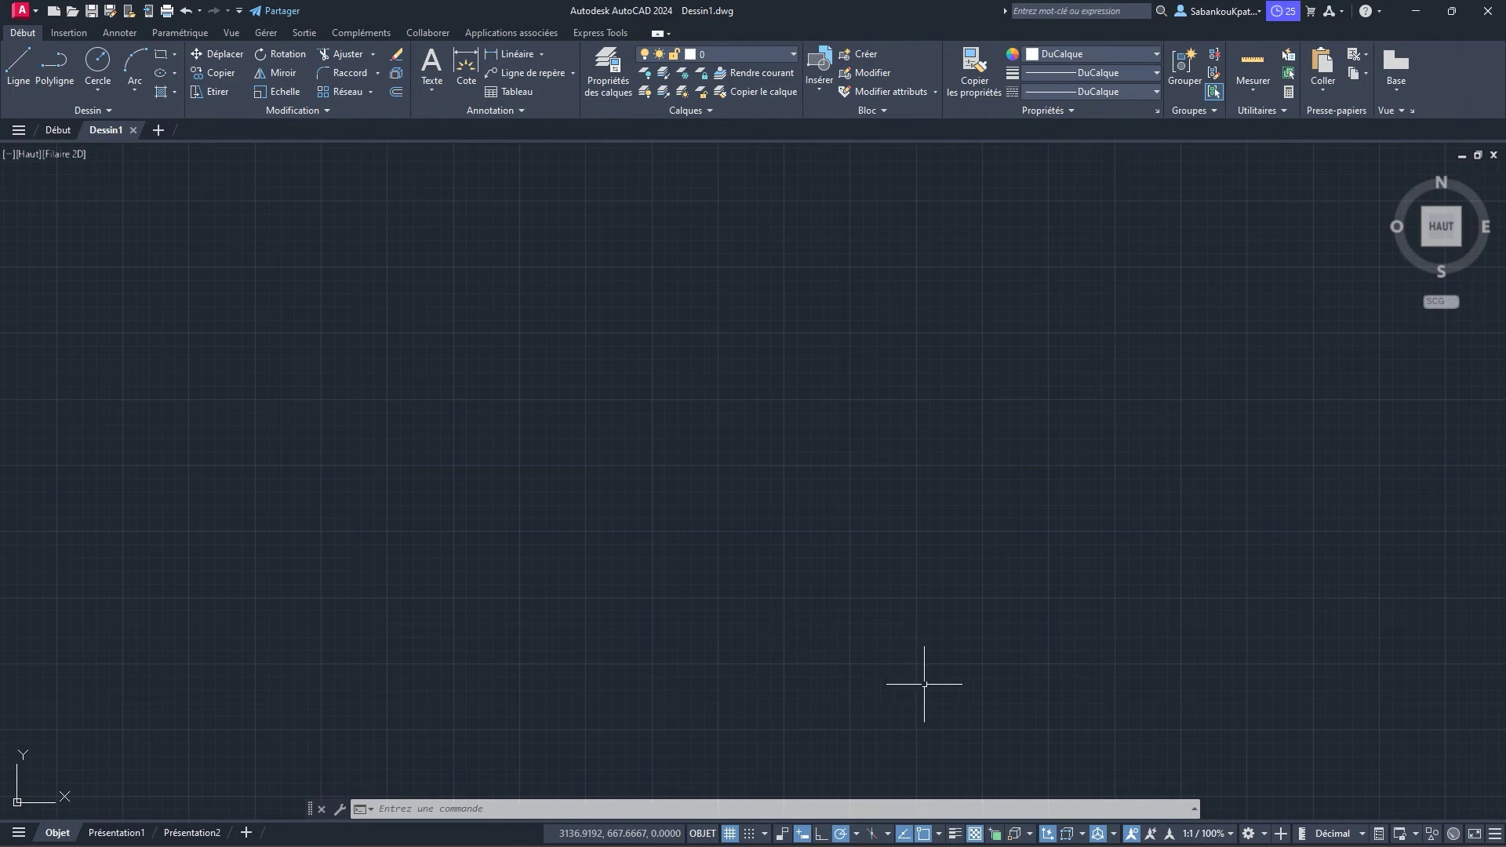
Step: Select AutoCAD Classic from the status-bar workspace list to show its menus and toolbars
left_click(1258, 836)
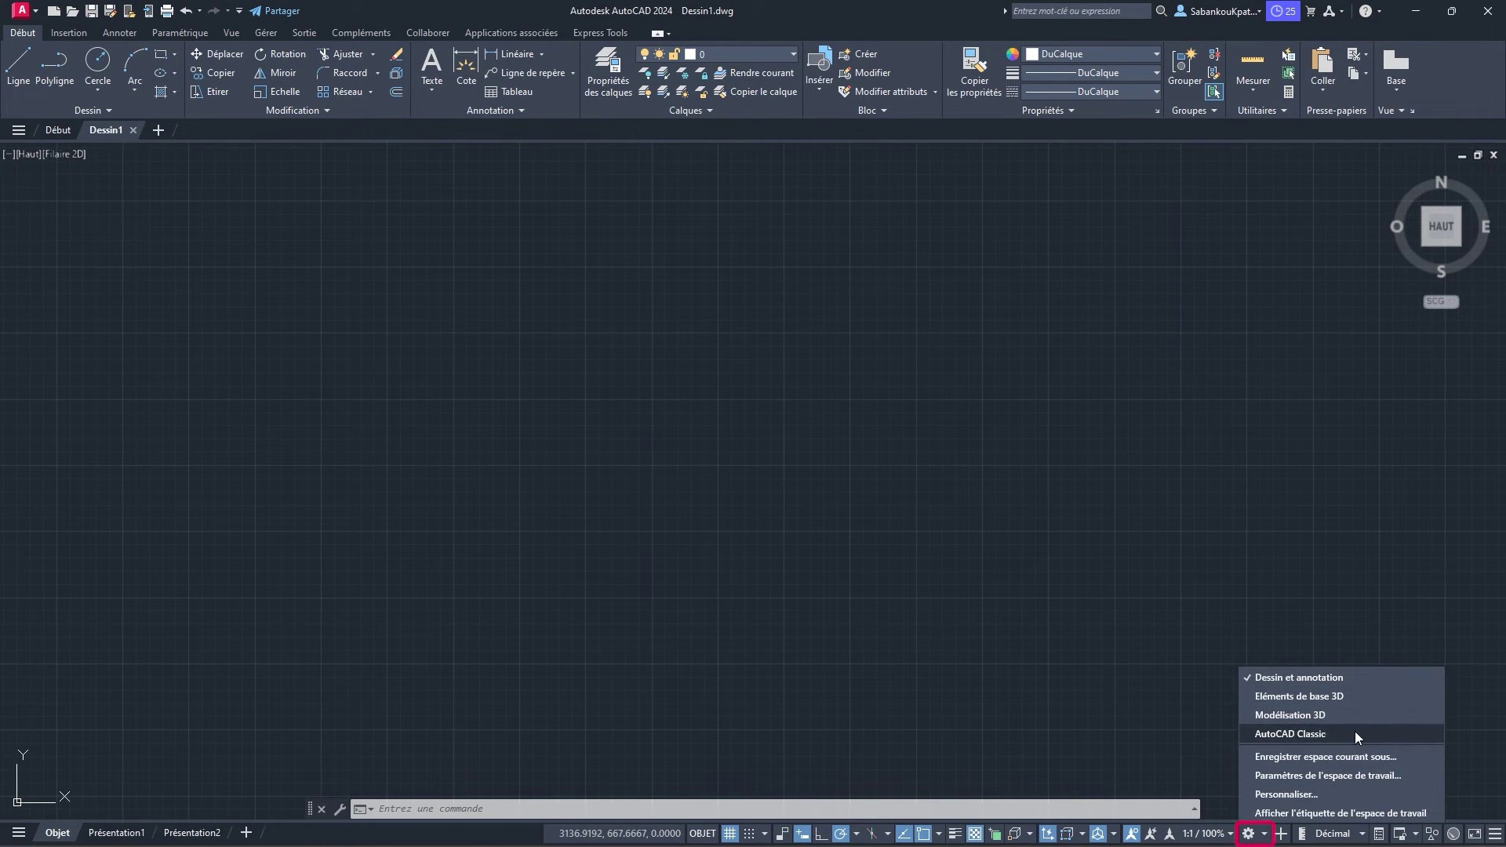
left_click(1316, 734)
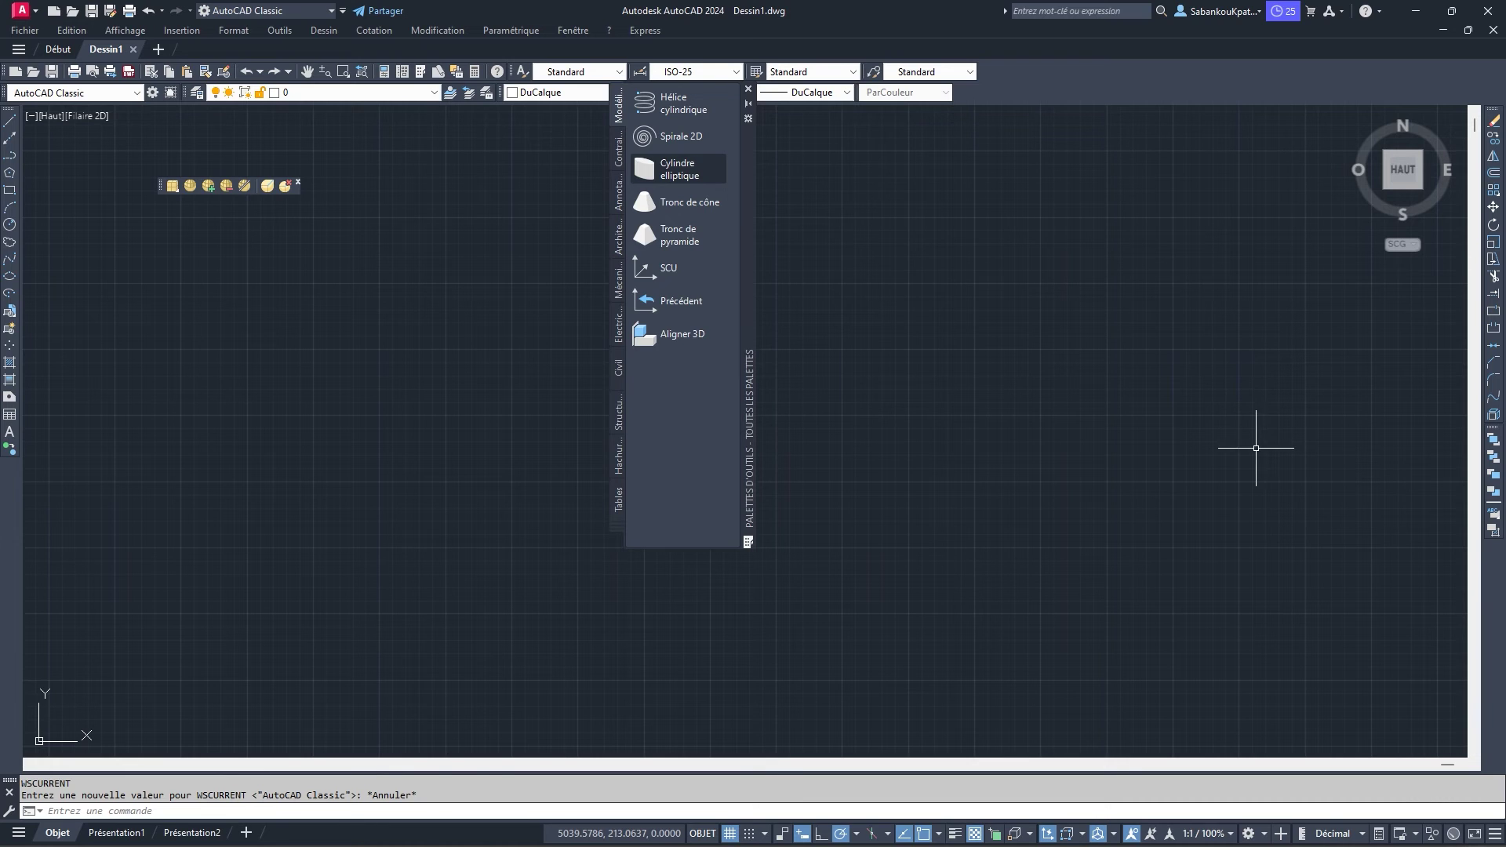
Step: Browse the workspace and quick-access lists, ending with Dessin et annotation offered in the workspace dropdown
left_click(1258, 834)
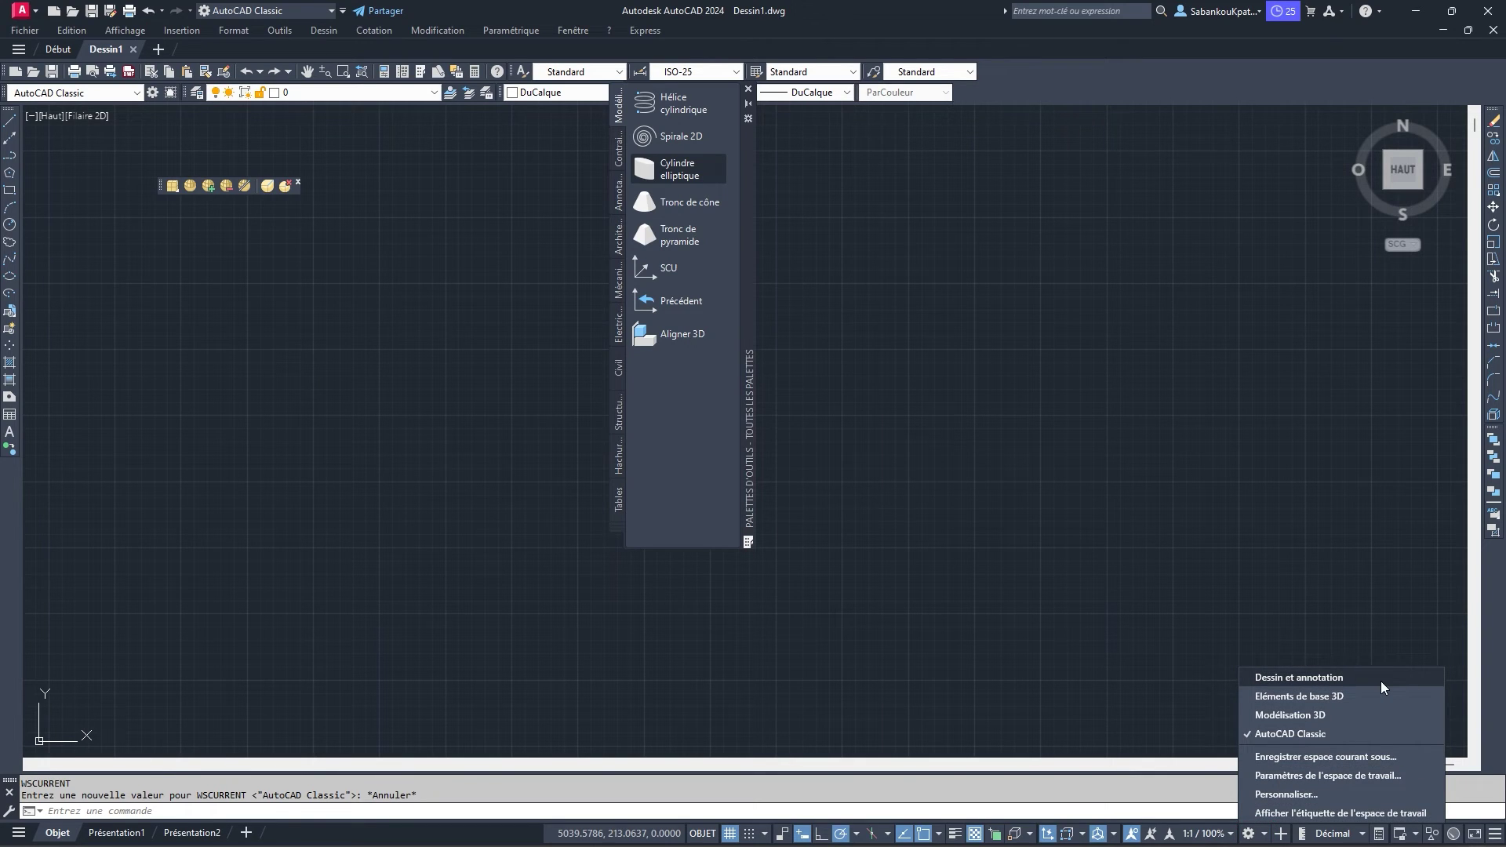
left_click(957, 39)
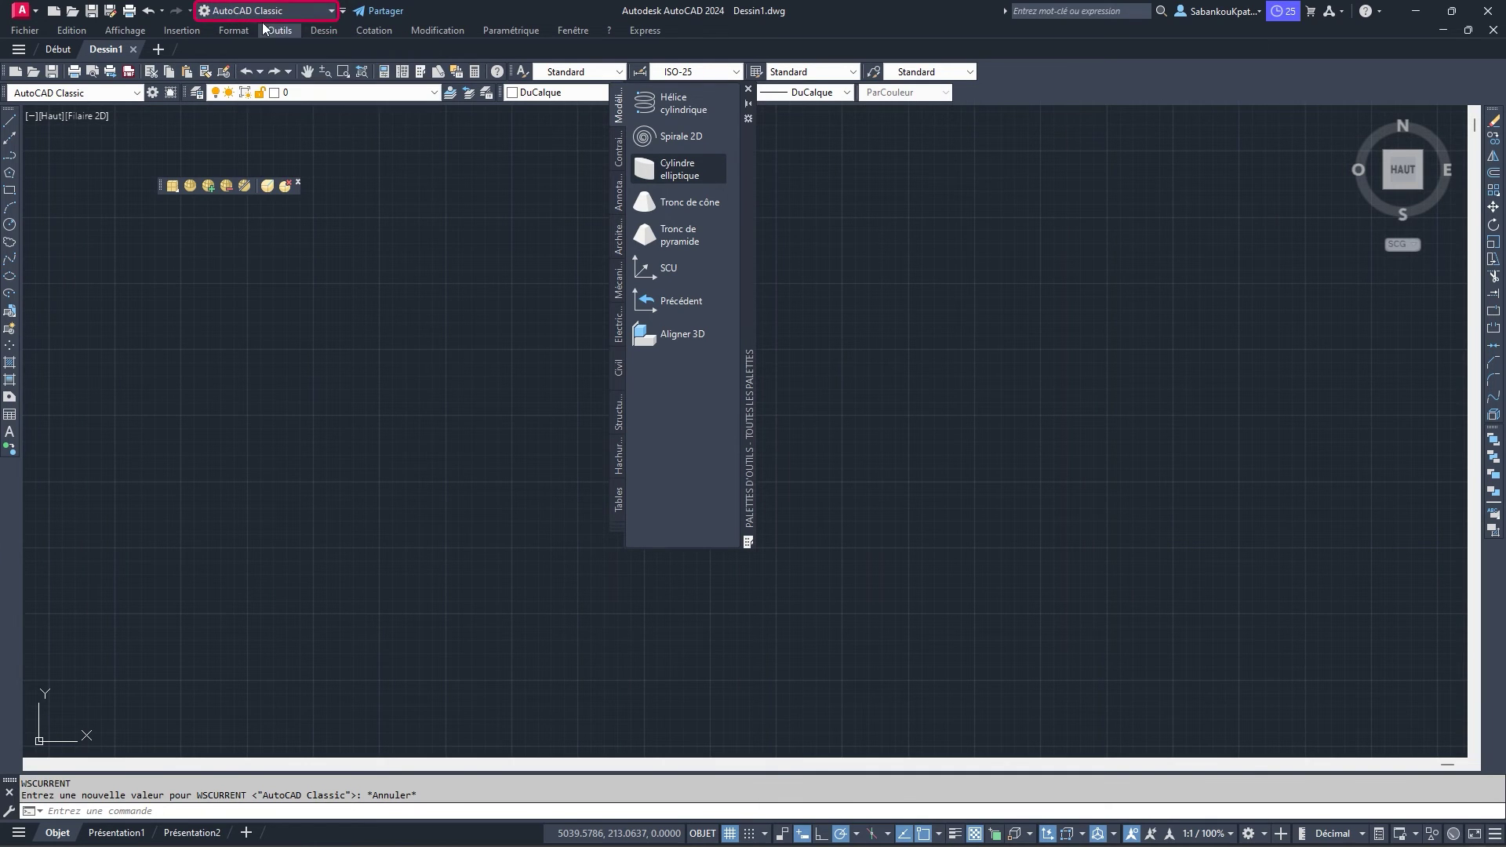
left_click(320, 14)
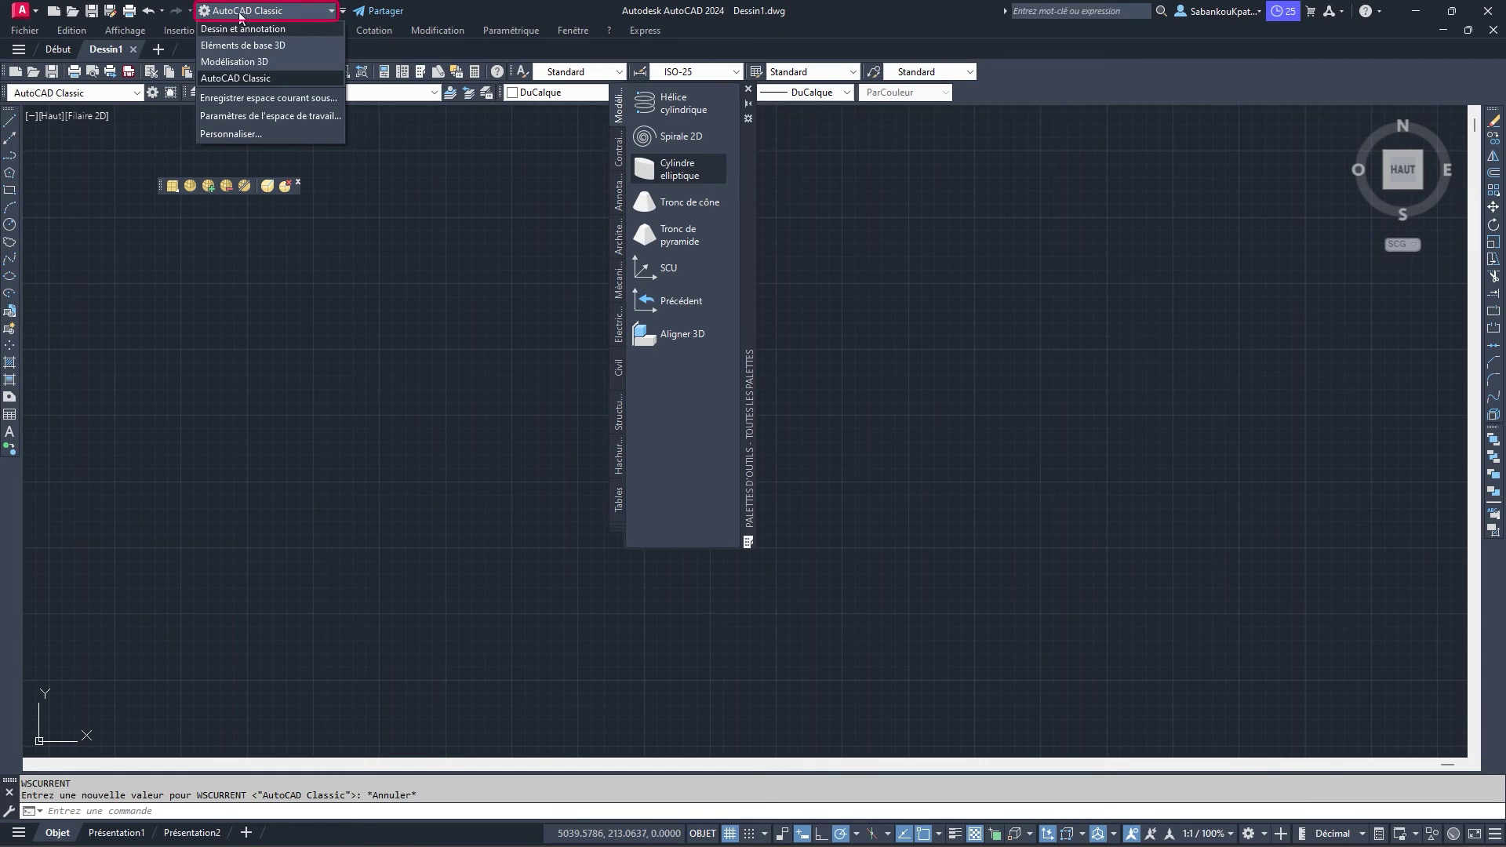
left_click(450, 17)
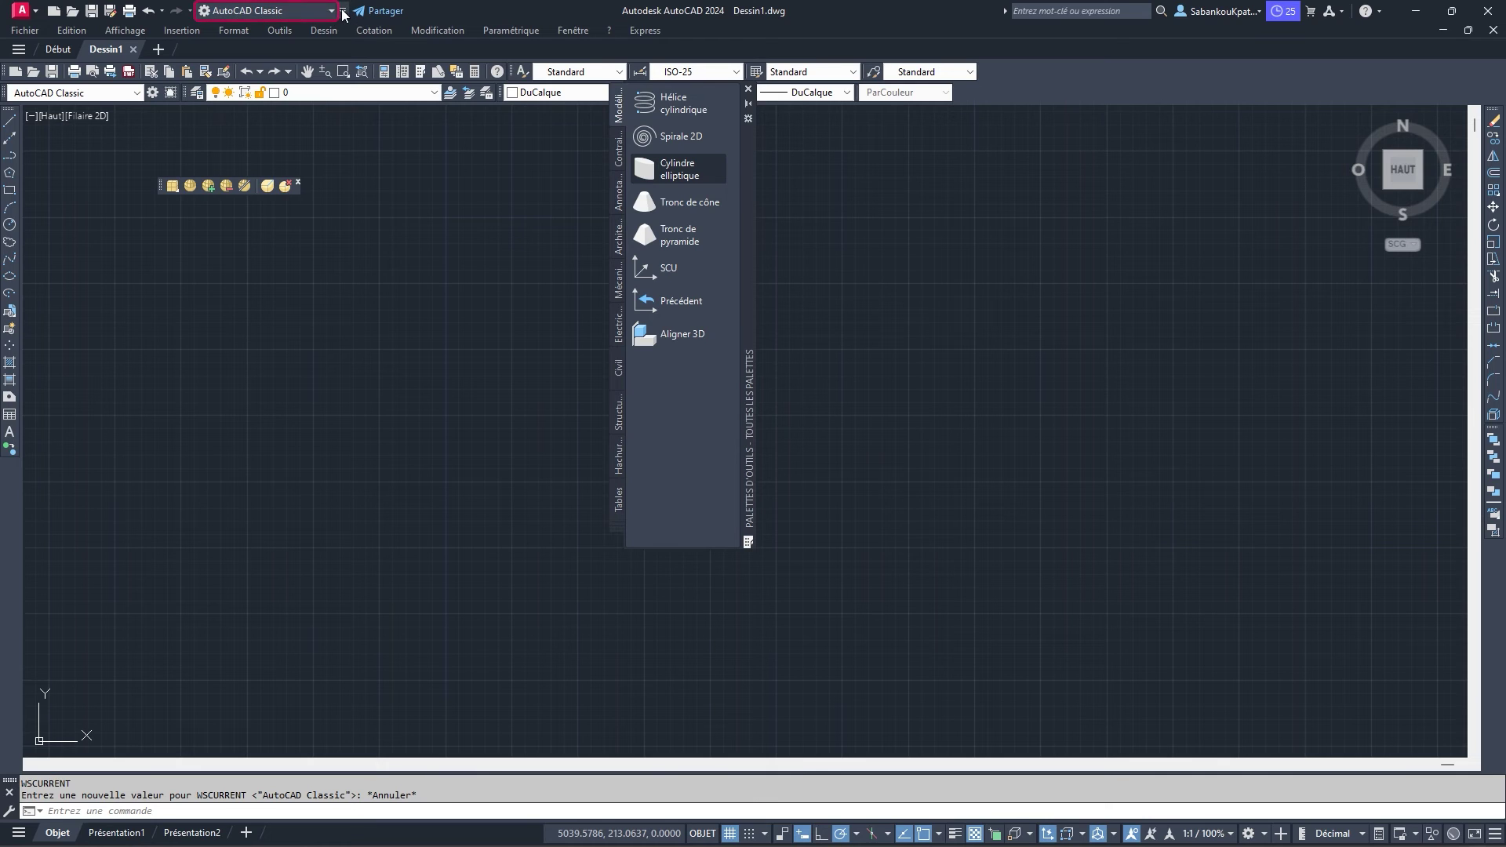
left_click(343, 11)
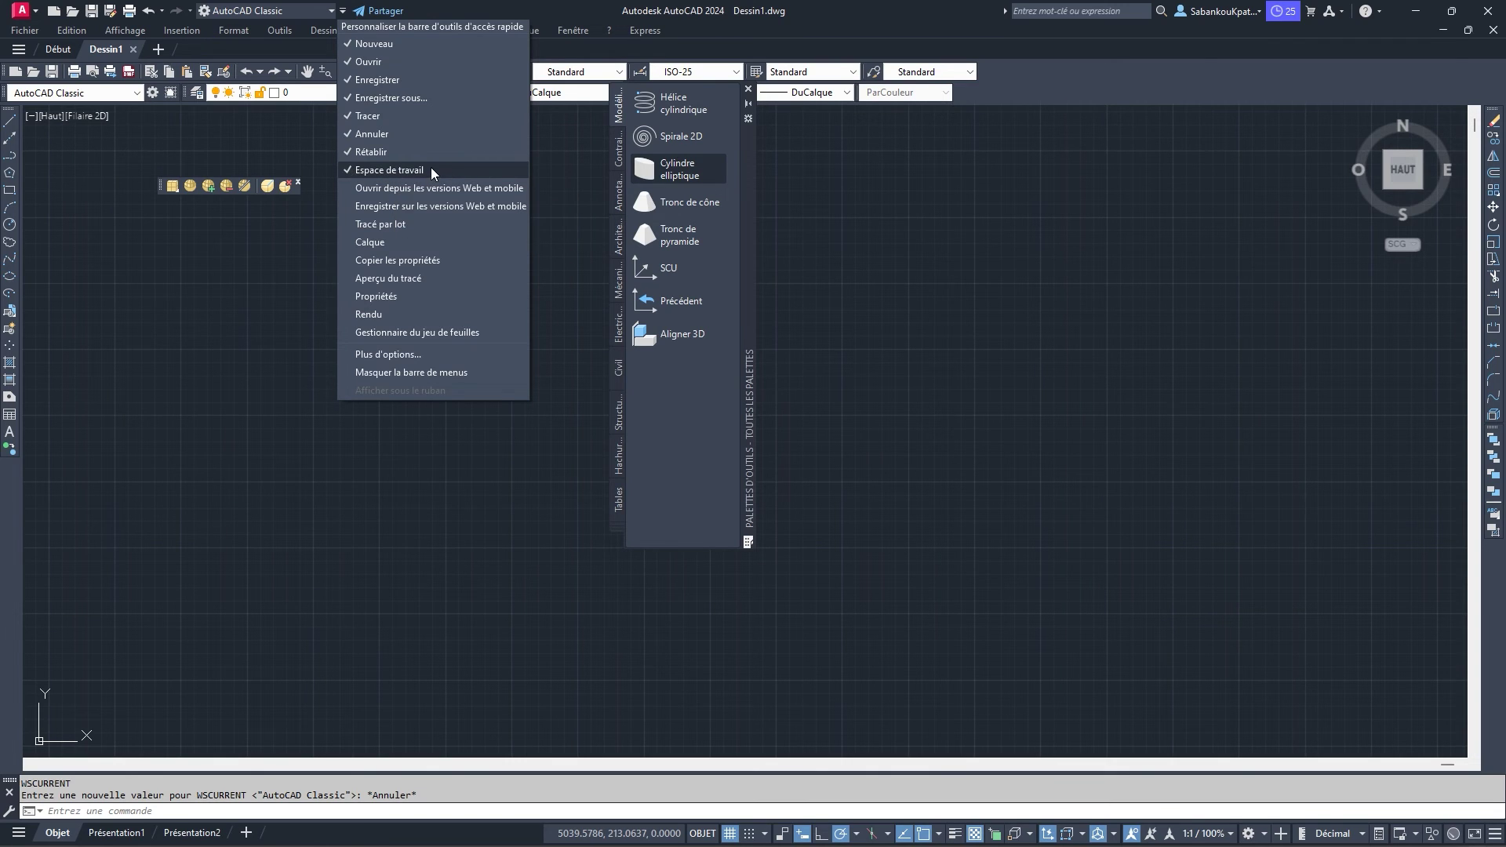
left_click(731, 30)
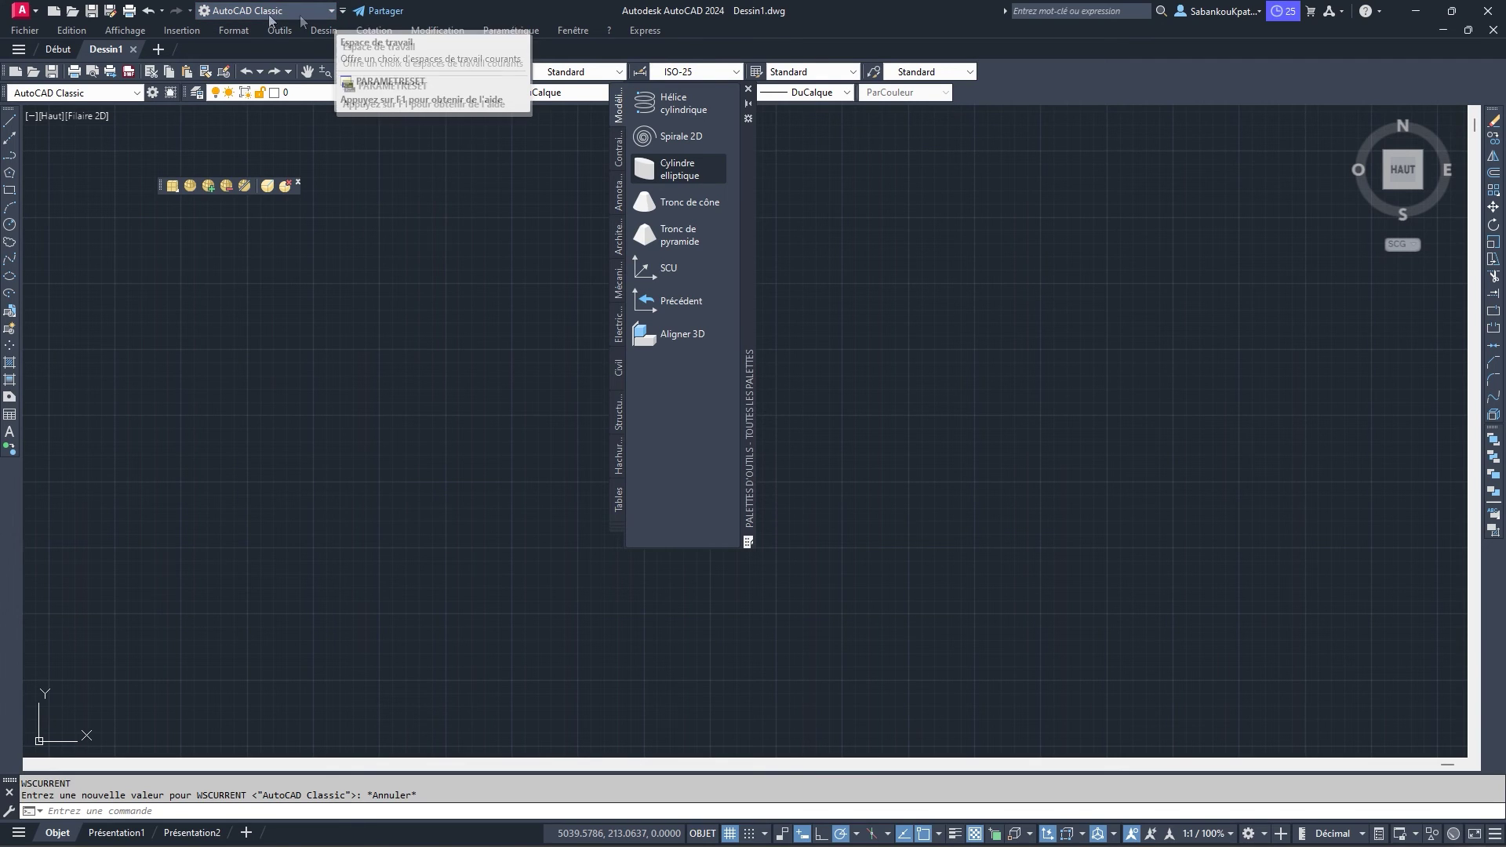
left_click(311, 15)
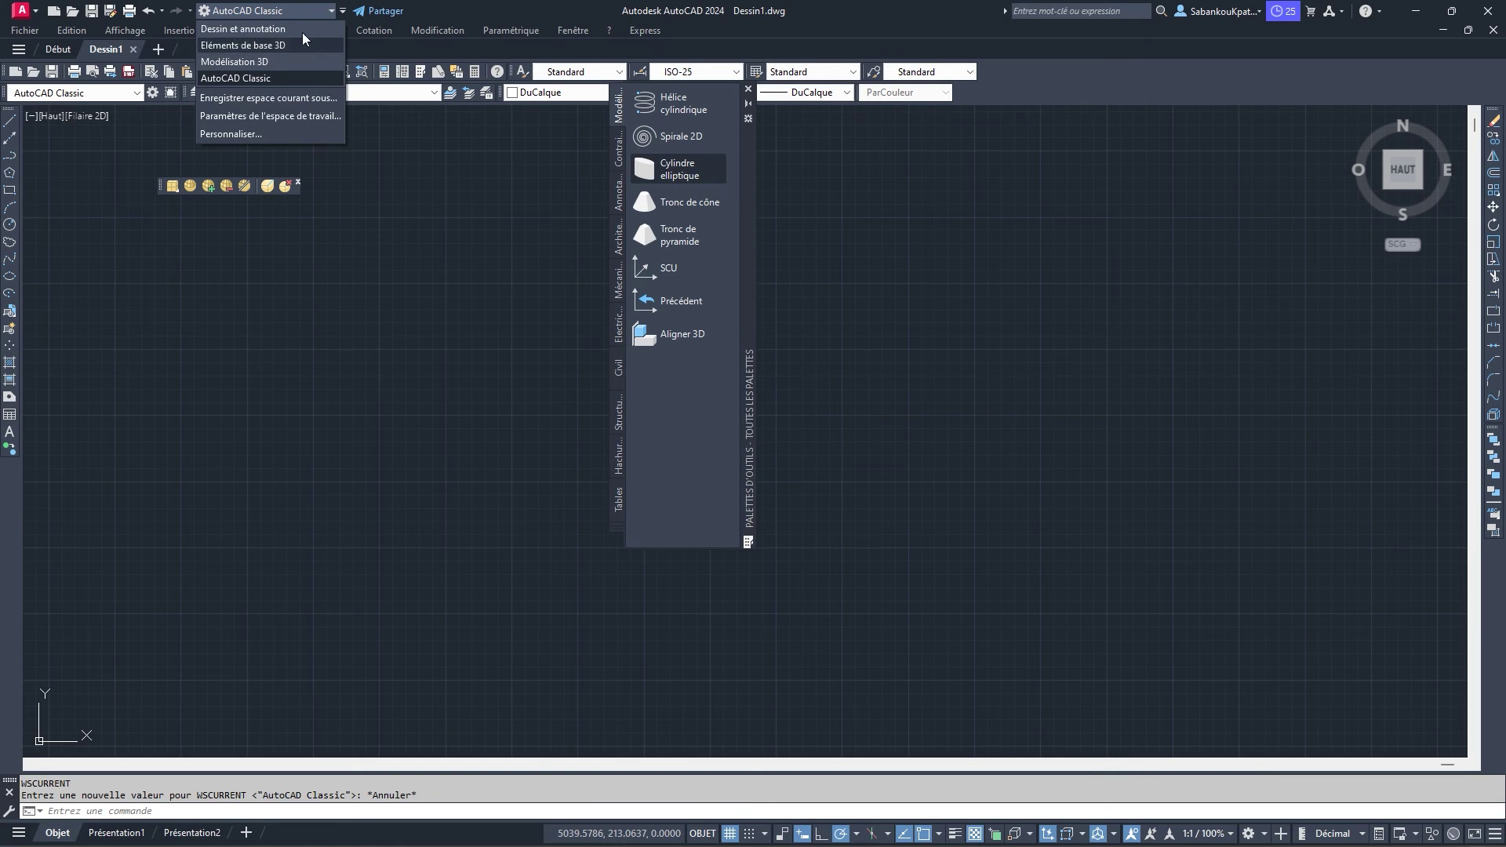
left_click(291, 30)
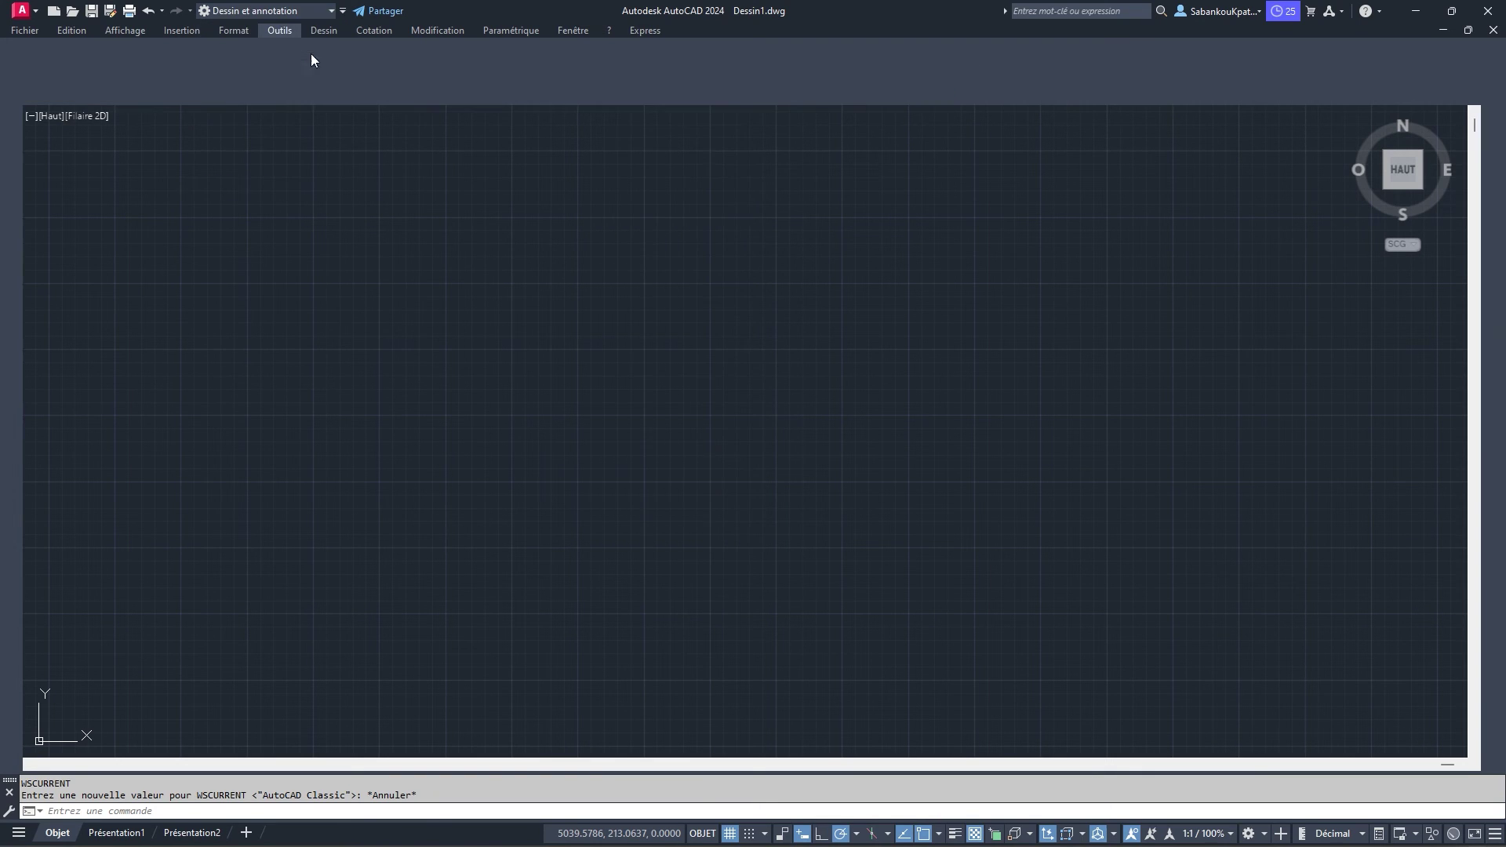